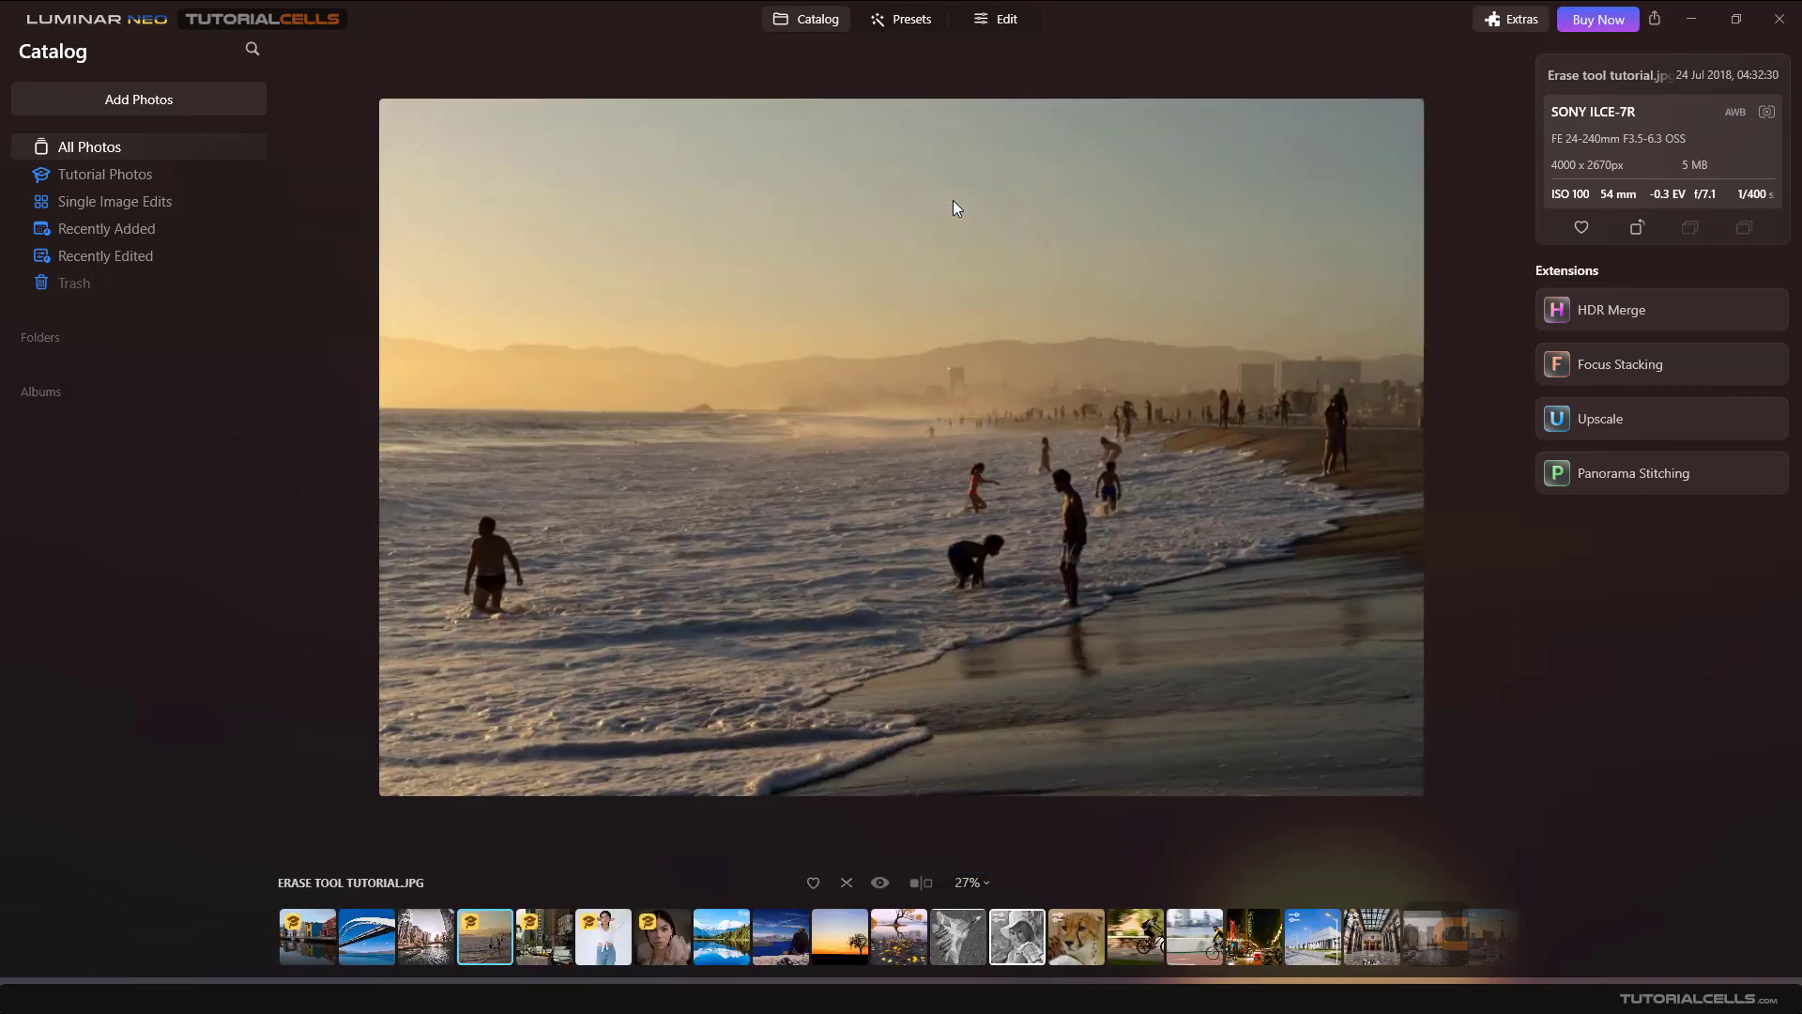
- Open the beach photo for editing, open the Erase tool and set the brush size to 35
{"action": "left_click", "coordinate": [995, 21]}
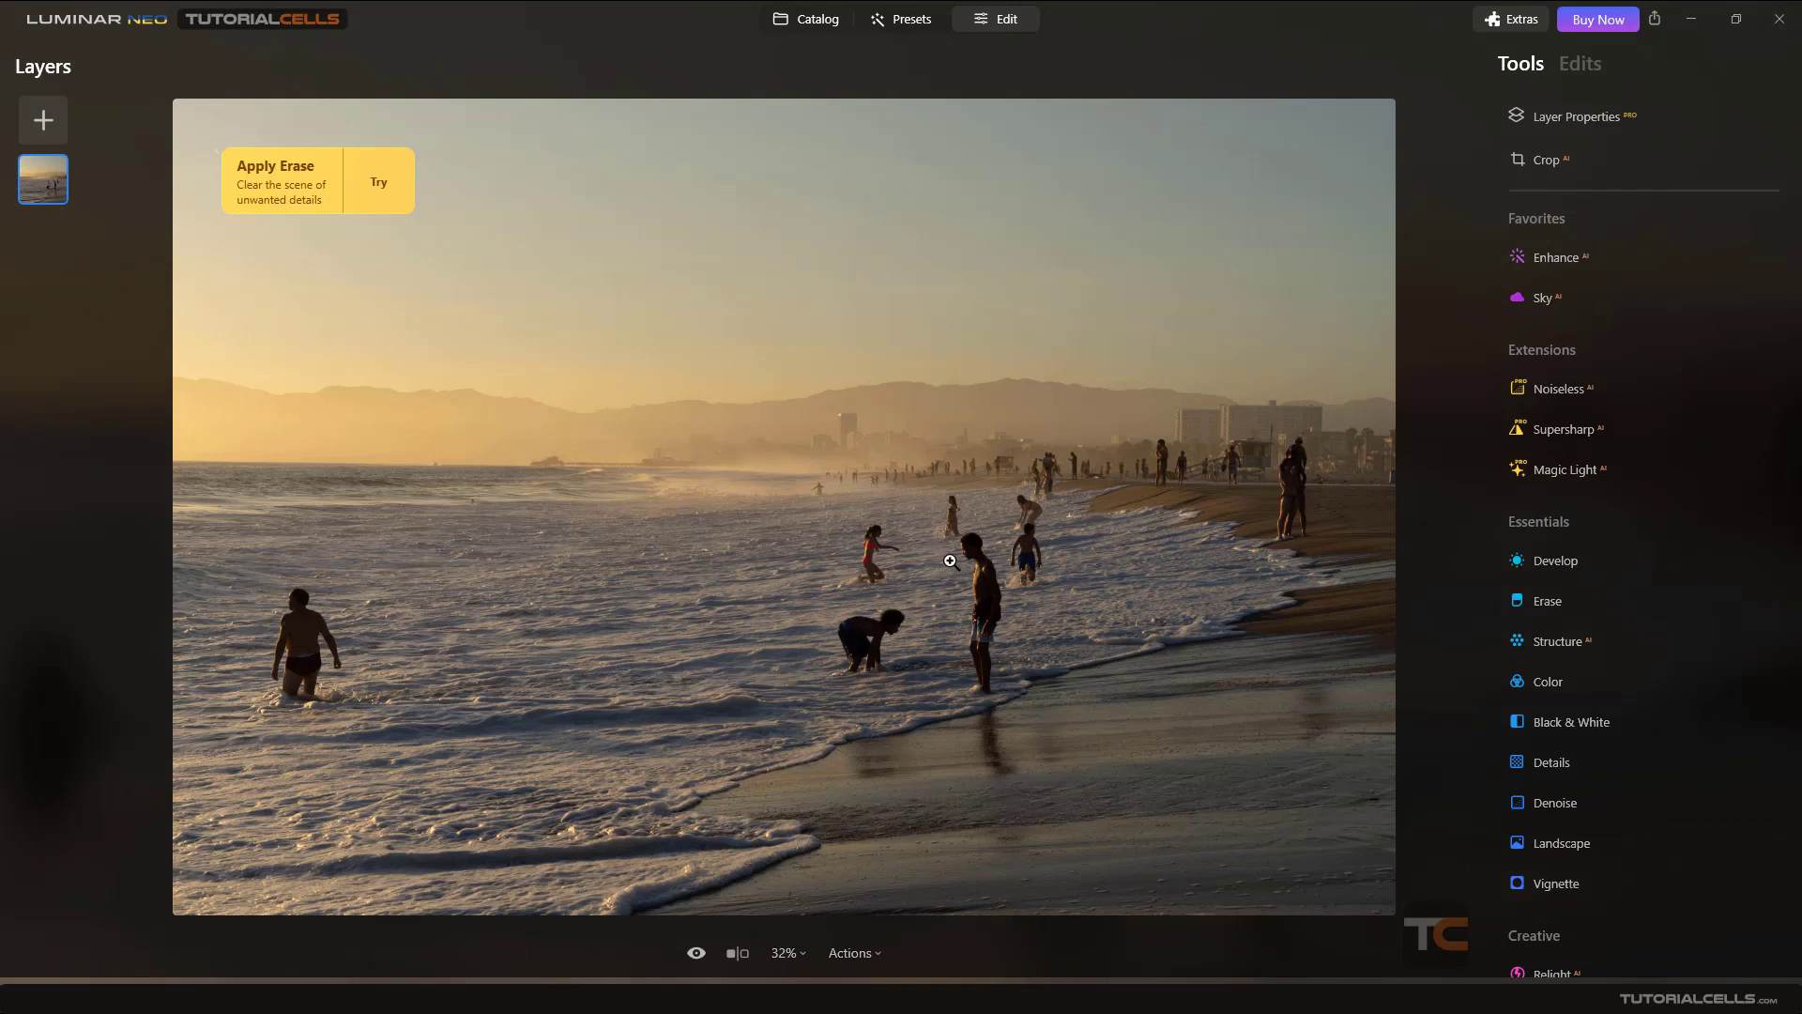
{"action": "left_click", "coordinate": [1574, 600]}
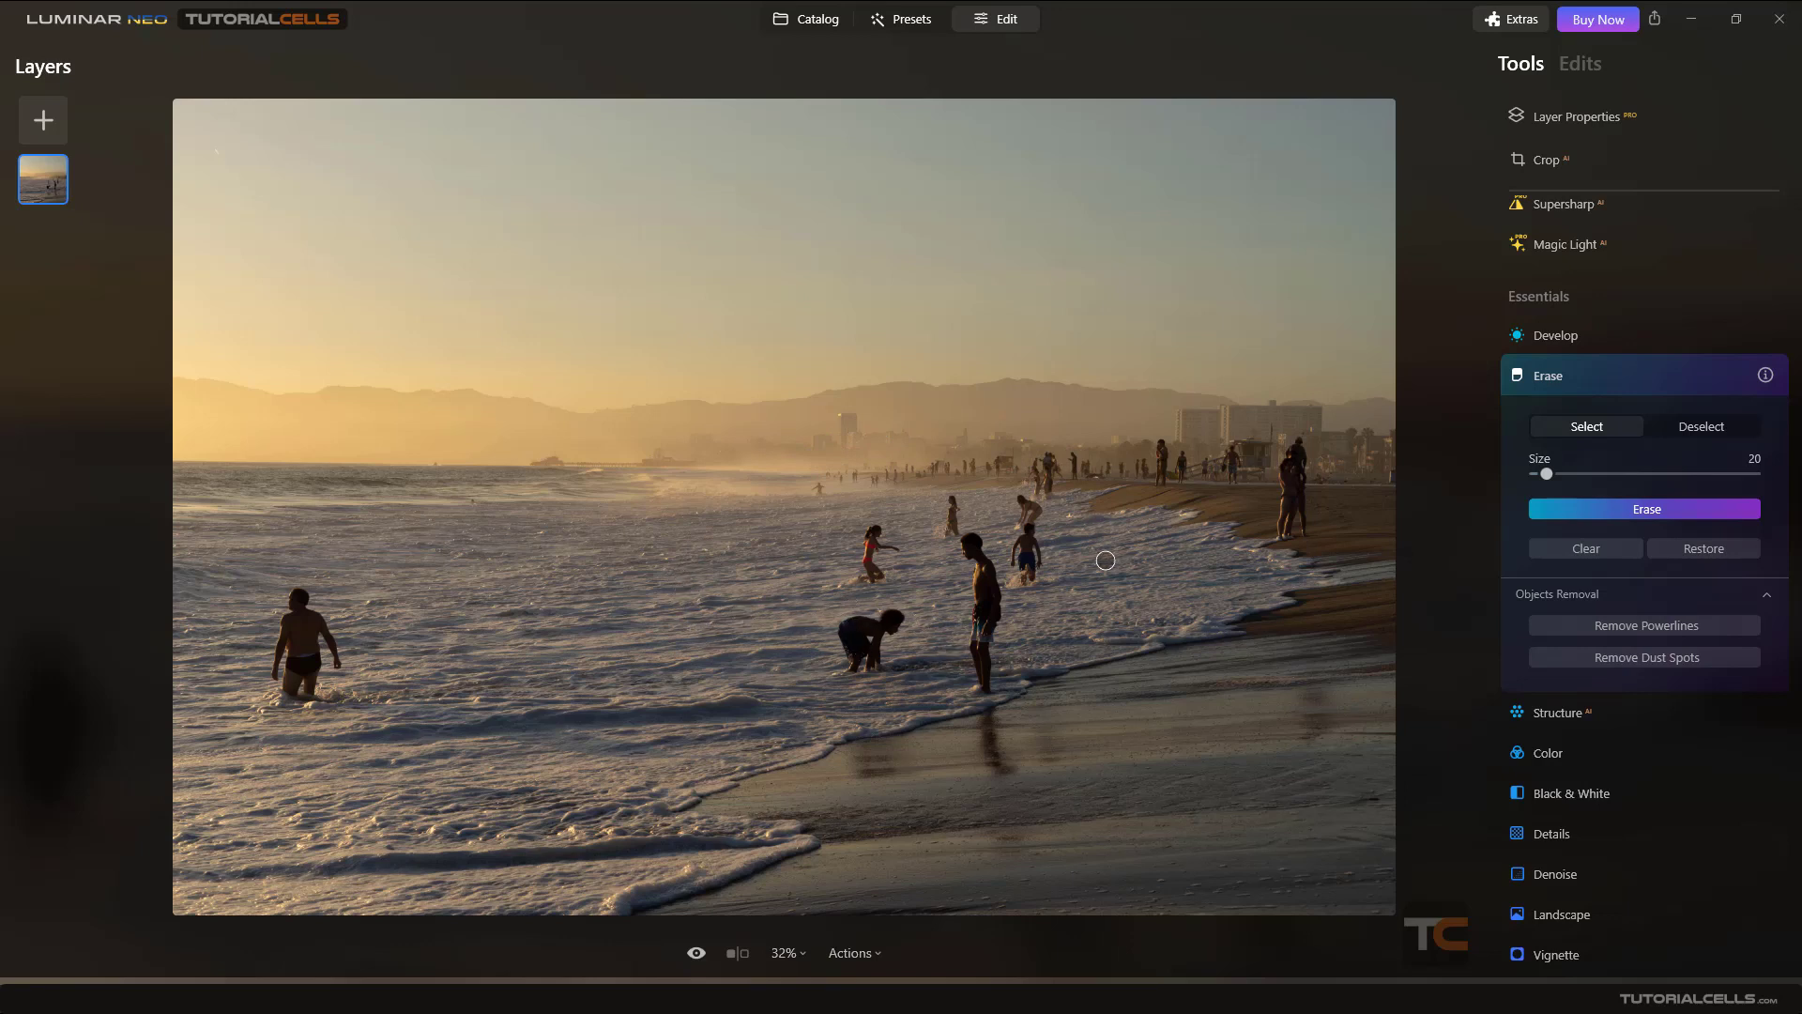
{"action": "scroll", "coordinate": [1598, 368], "scroll_direction": "down", "scroll_amount": 3}
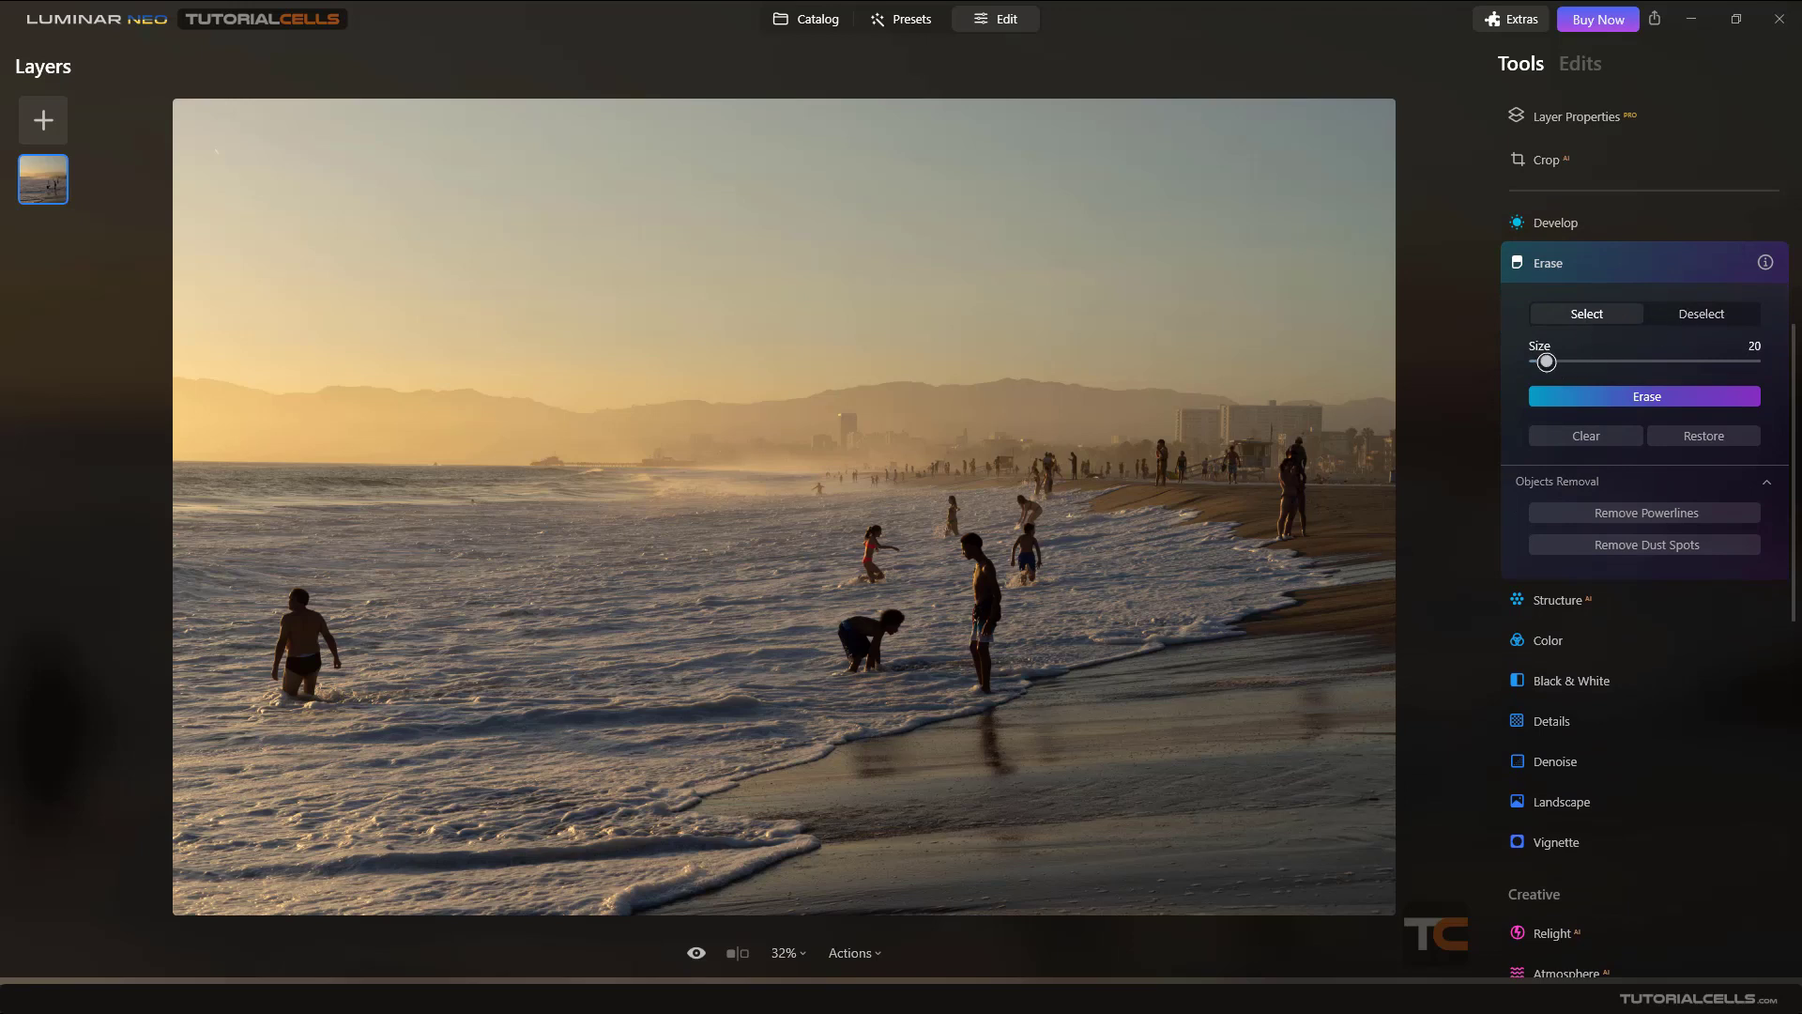
{"action": "left_click_drag", "start_coordinate": [1546, 361], "coordinate": [1562, 361]}
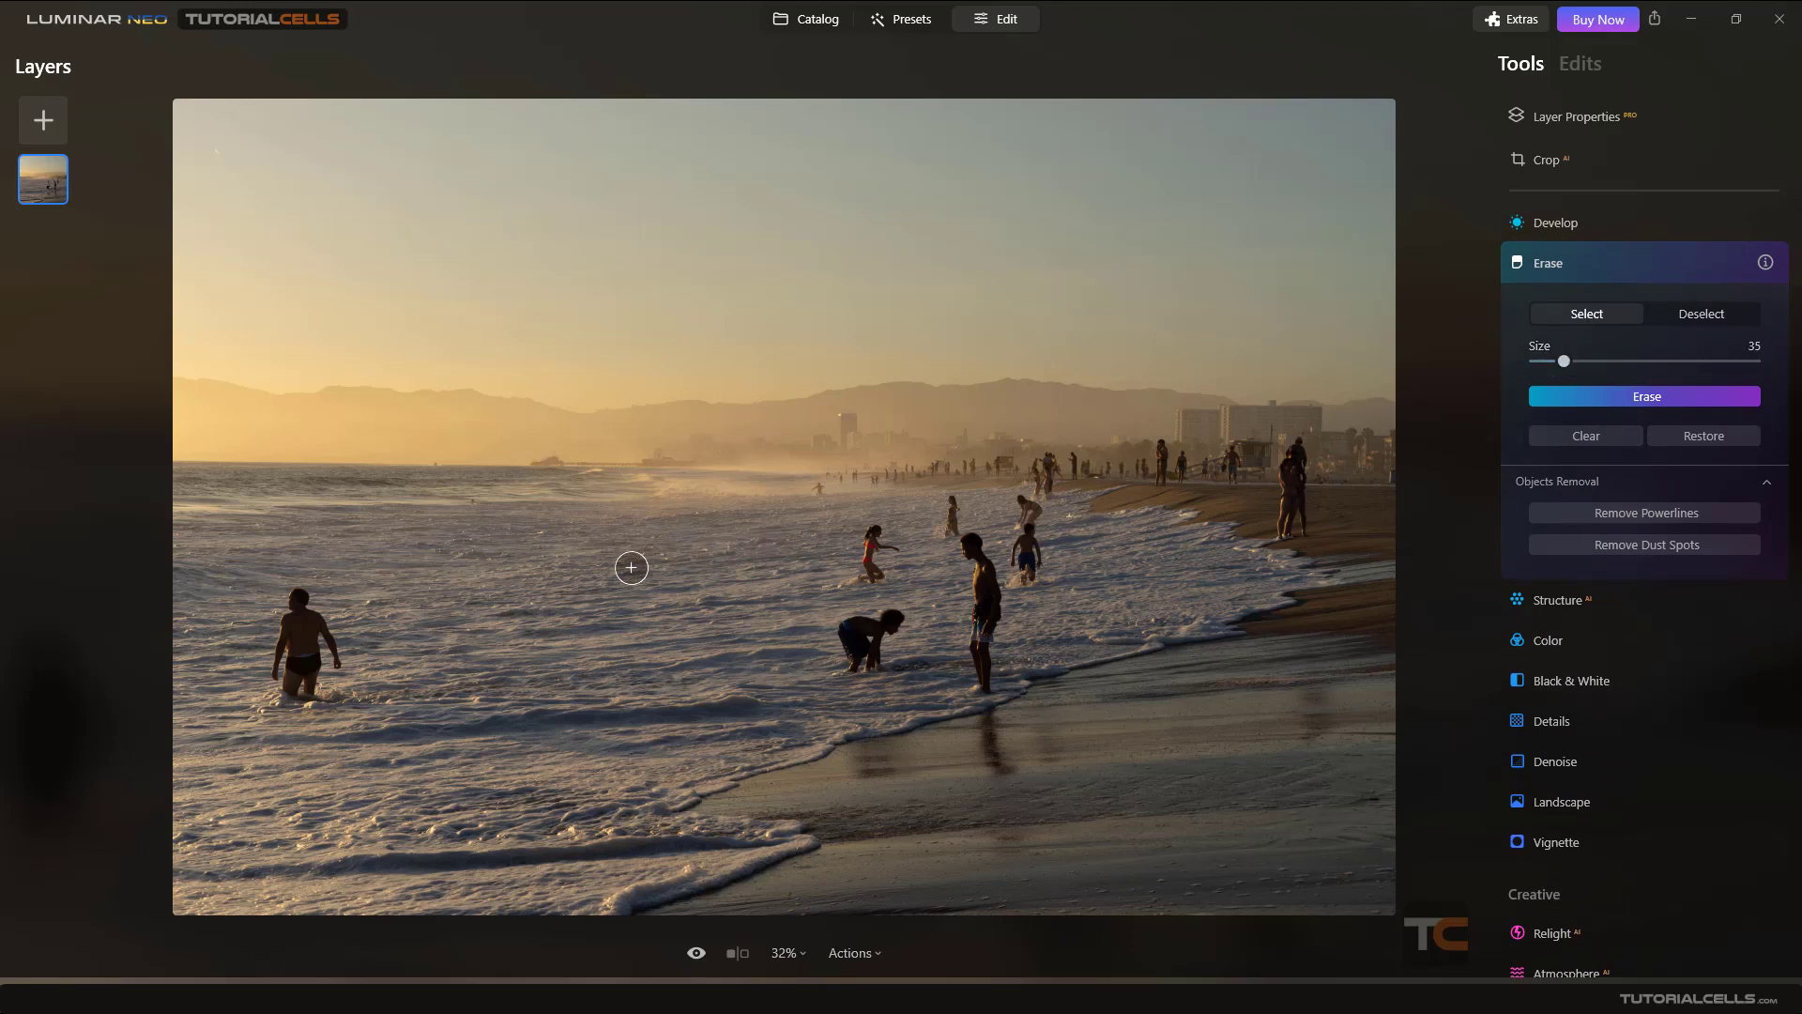
- Paint over the man standing in the water on the left and erase him
{"action": "scroll", "coordinate": [276, 671], "scroll_direction": "up", "scroll_amount": 1}
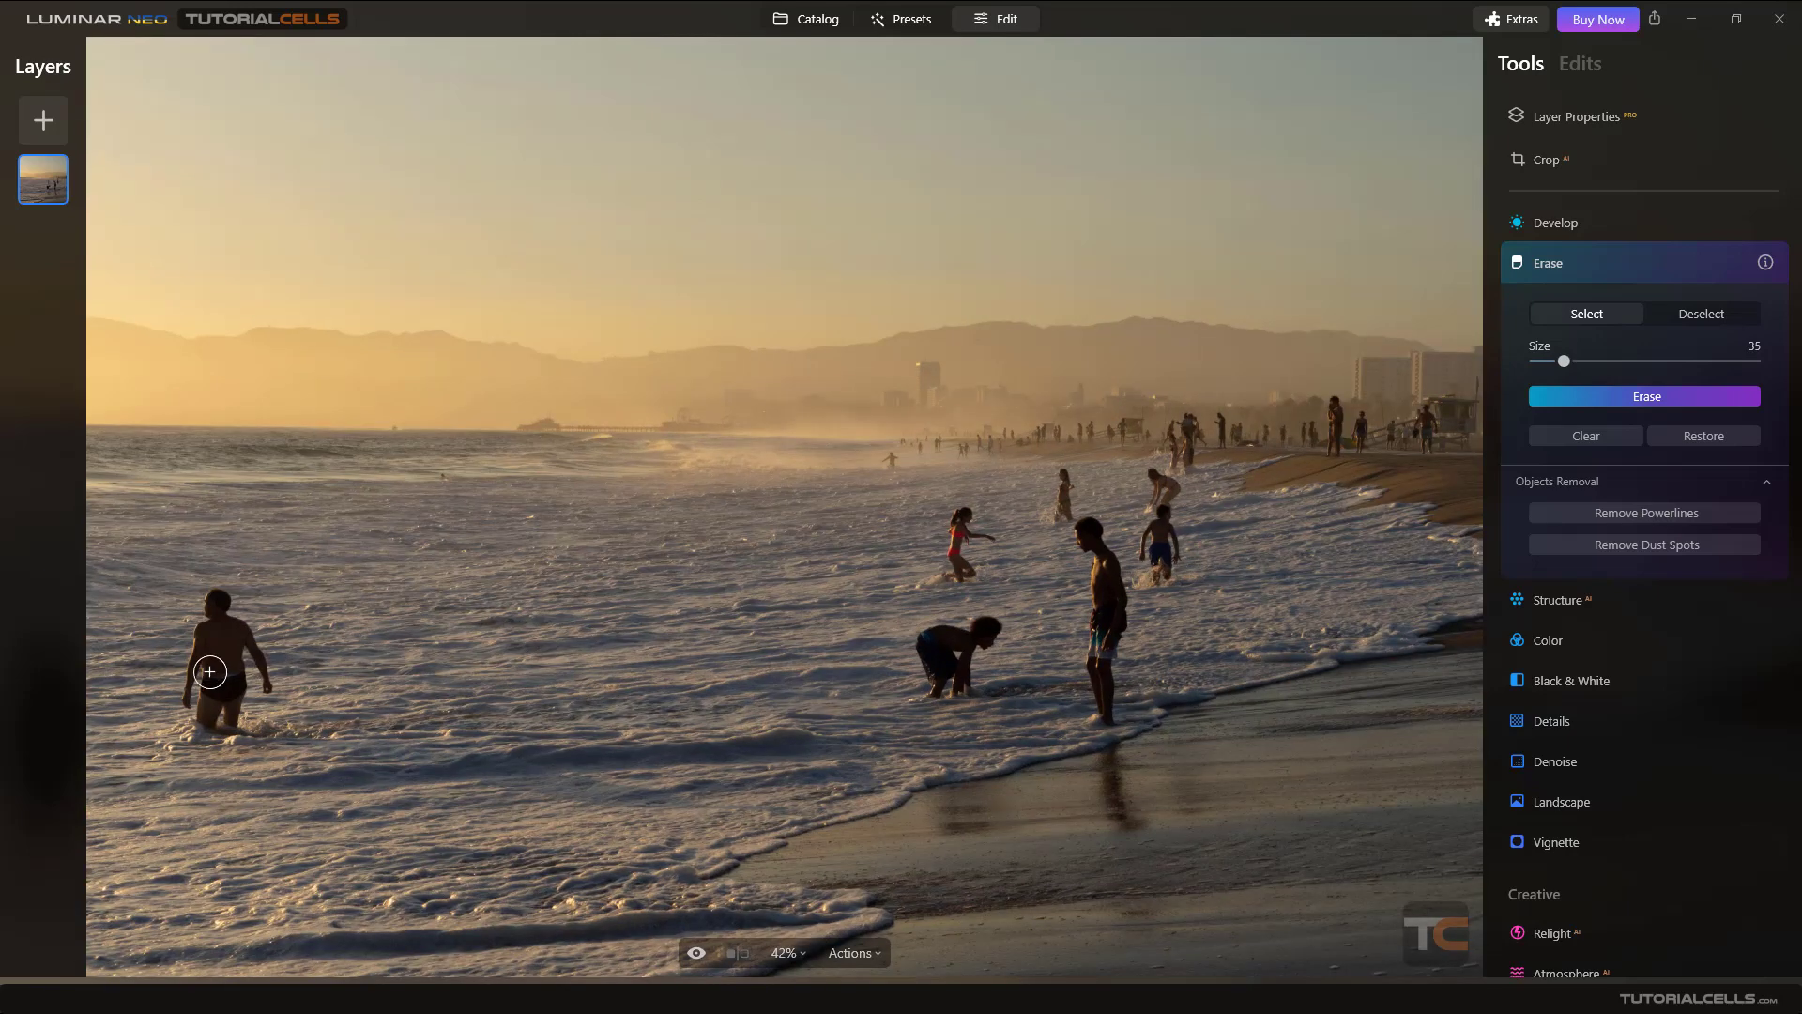
{"action": "scroll", "coordinate": [209, 671], "scroll_direction": "up", "scroll_amount": 1}
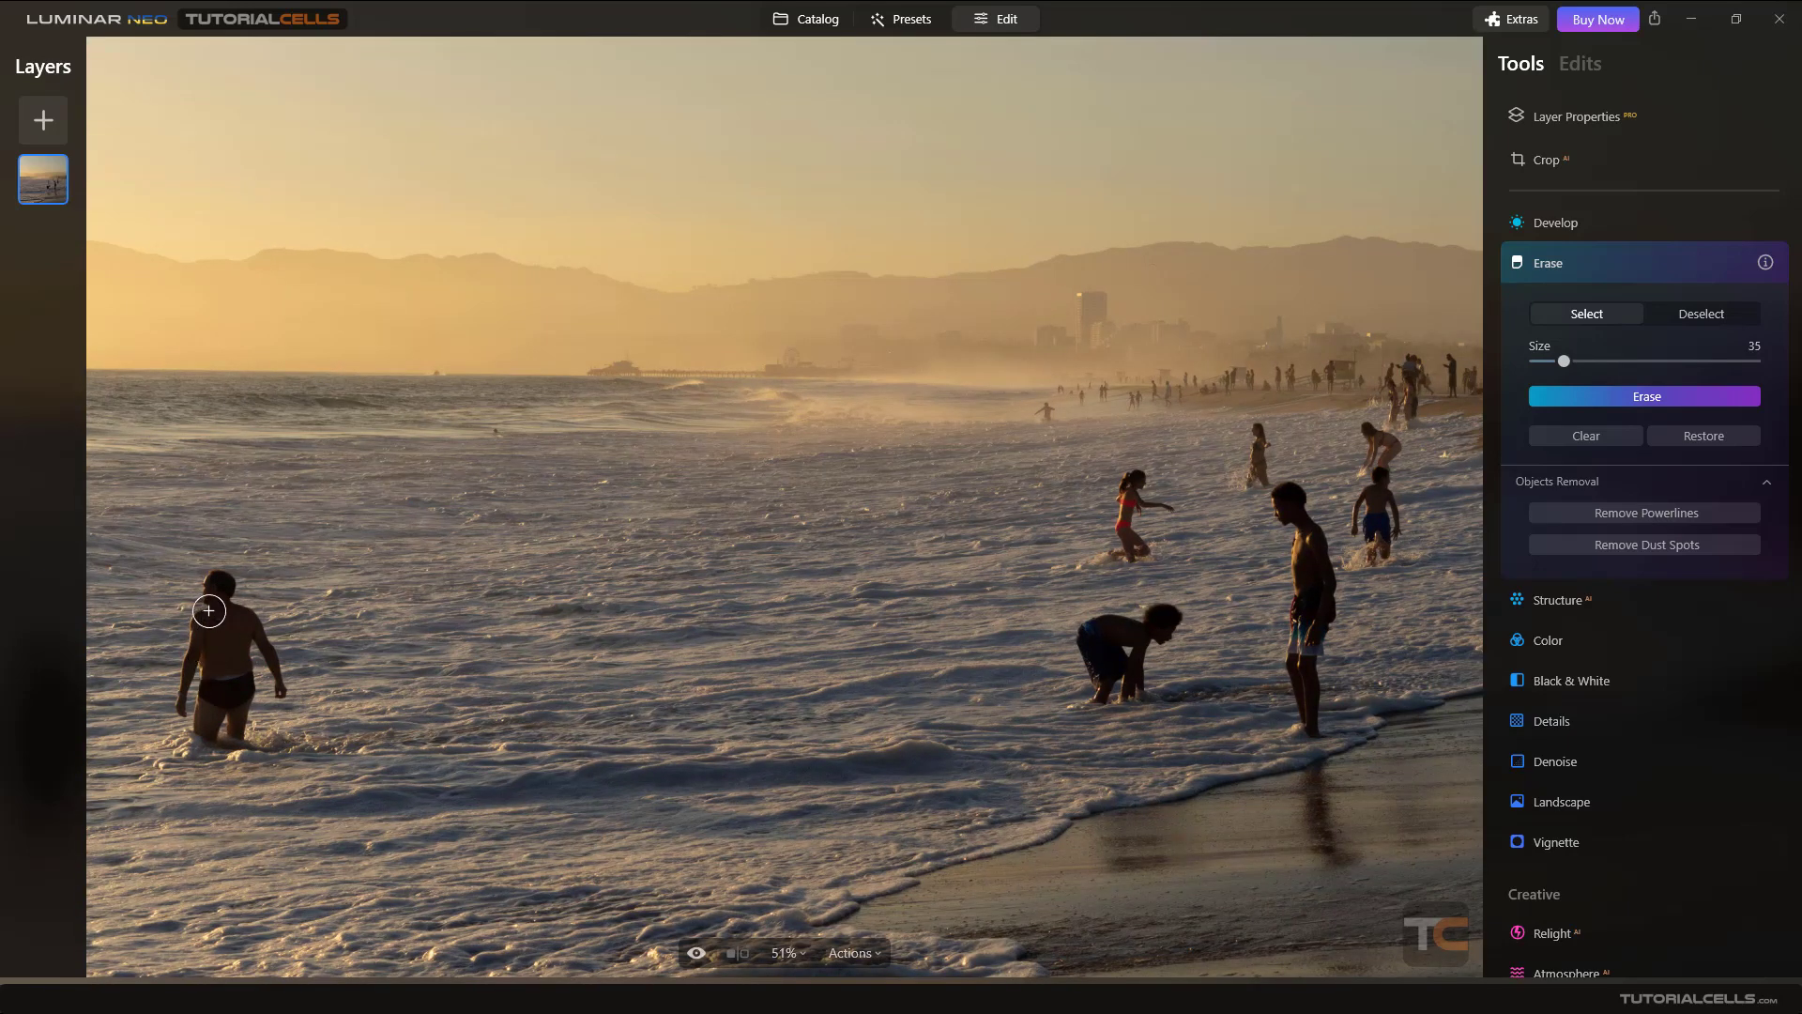
{"action": "mouse_move", "coordinate": [208, 612]}
{"action": "left_mouse_down"}
{"action": "mouse_move", "coordinate": [276, 684]}
{"action": "mouse_move", "coordinate": [245, 657]}
{"action": "mouse_move", "coordinate": [241, 733]}
{"action": "mouse_move", "coordinate": [203, 730]}
{"action": "mouse_move", "coordinate": [200, 623]}
{"action": "mouse_move", "coordinate": [179, 710]}
{"action": "mouse_move", "coordinate": [208, 724]}
{"action": "mouse_move", "coordinate": [222, 633]}
{"action": "mouse_move", "coordinate": [229, 698]}
{"action": "mouse_move", "coordinate": [144, 728]}
{"action": "mouse_move", "coordinate": [224, 725]}
{"action": "mouse_move", "coordinate": [223, 754]}
{"action": "mouse_move", "coordinate": [240, 724]}
{"action": "mouse_move", "coordinate": [166, 775]}
{"action": "mouse_move", "coordinate": [192, 744]}
{"action": "mouse_move", "coordinate": [268, 742]}
{"action": "mouse_move", "coordinate": [175, 742]}
{"action": "mouse_move", "coordinate": [289, 751]}
{"action": "left_mouse_up"}
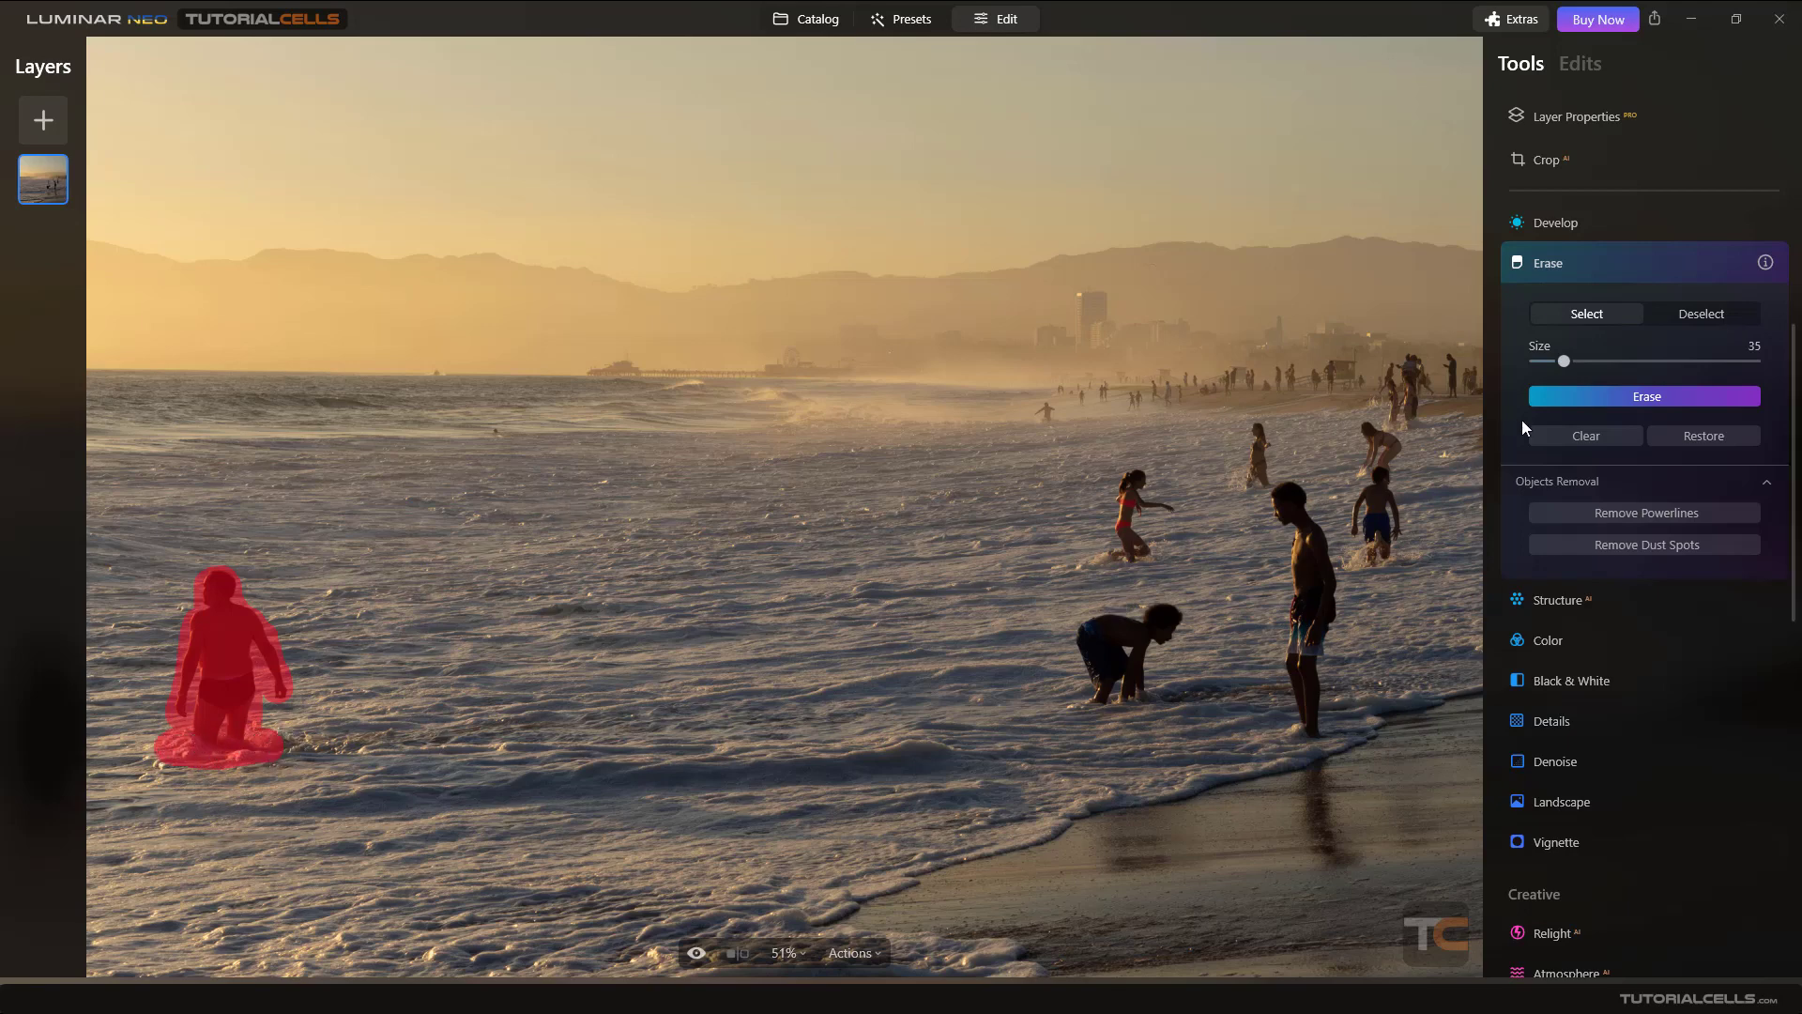
{"action": "left_click", "coordinate": [1582, 397]}
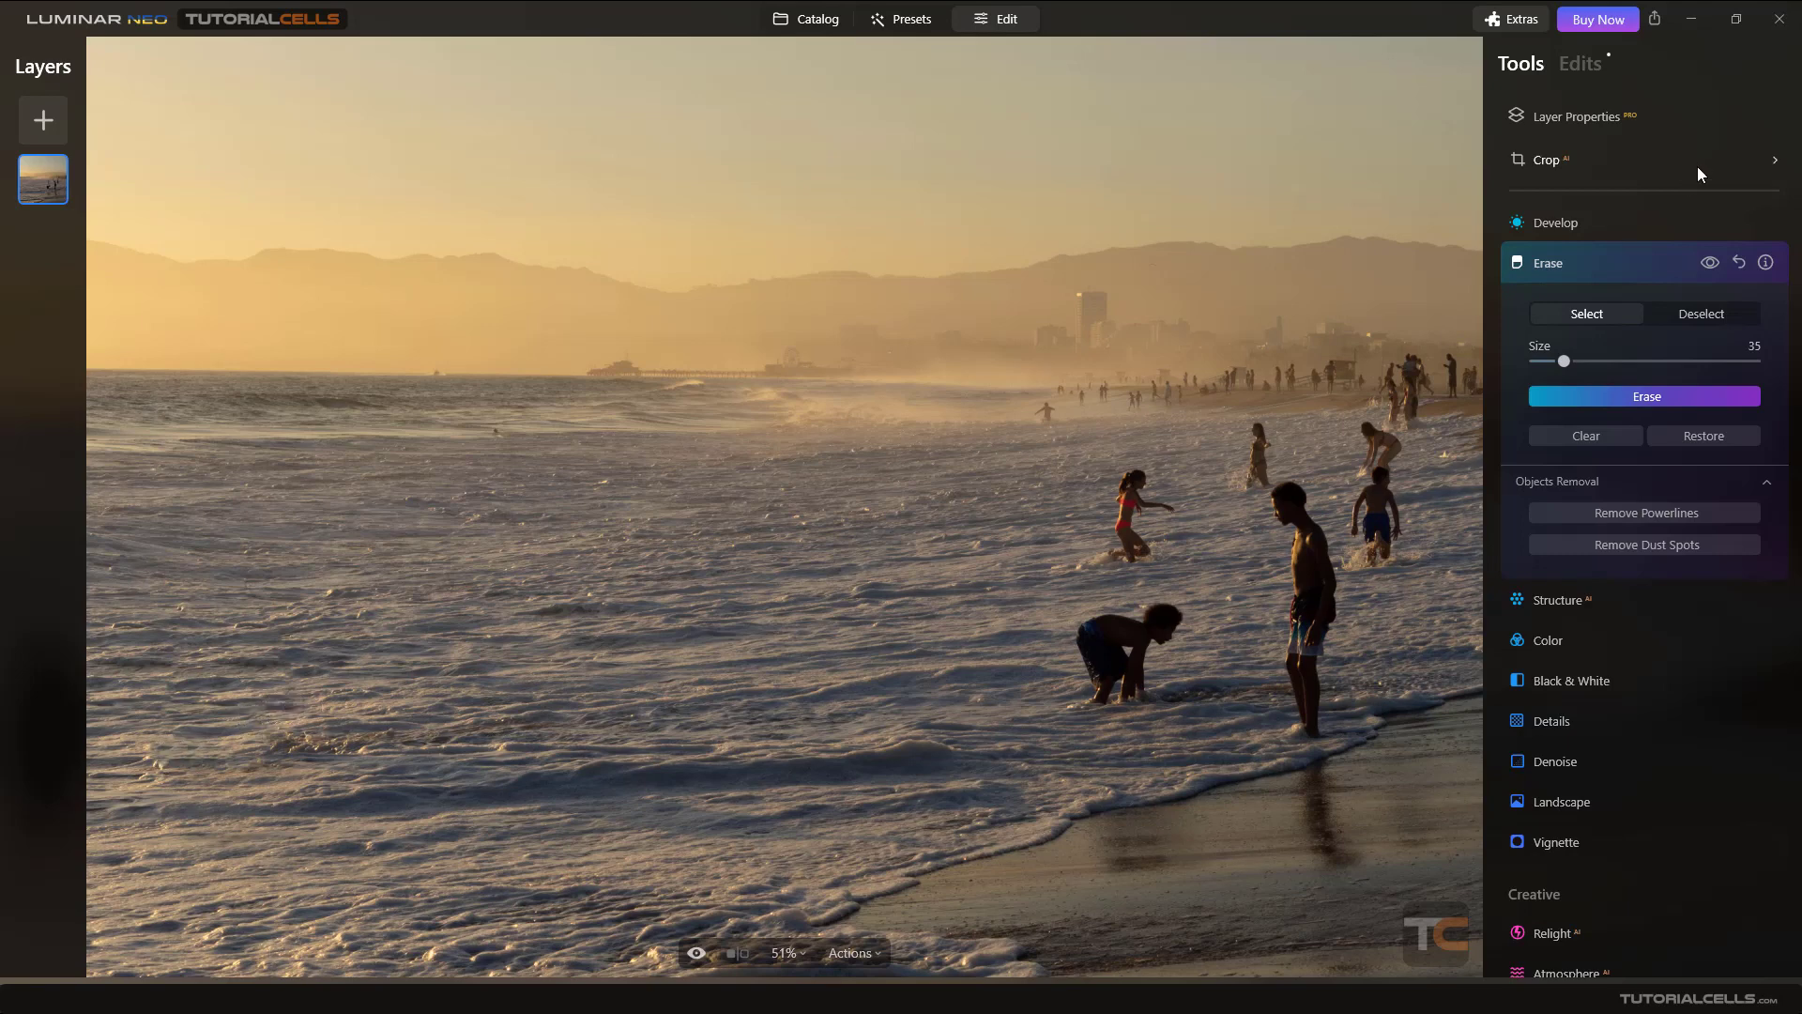
- Toggle the Erase effect's visibility to compare the photo before and after
{"action": "scroll", "coordinate": [845, 478], "scroll_direction": "down", "scroll_amount": 2}
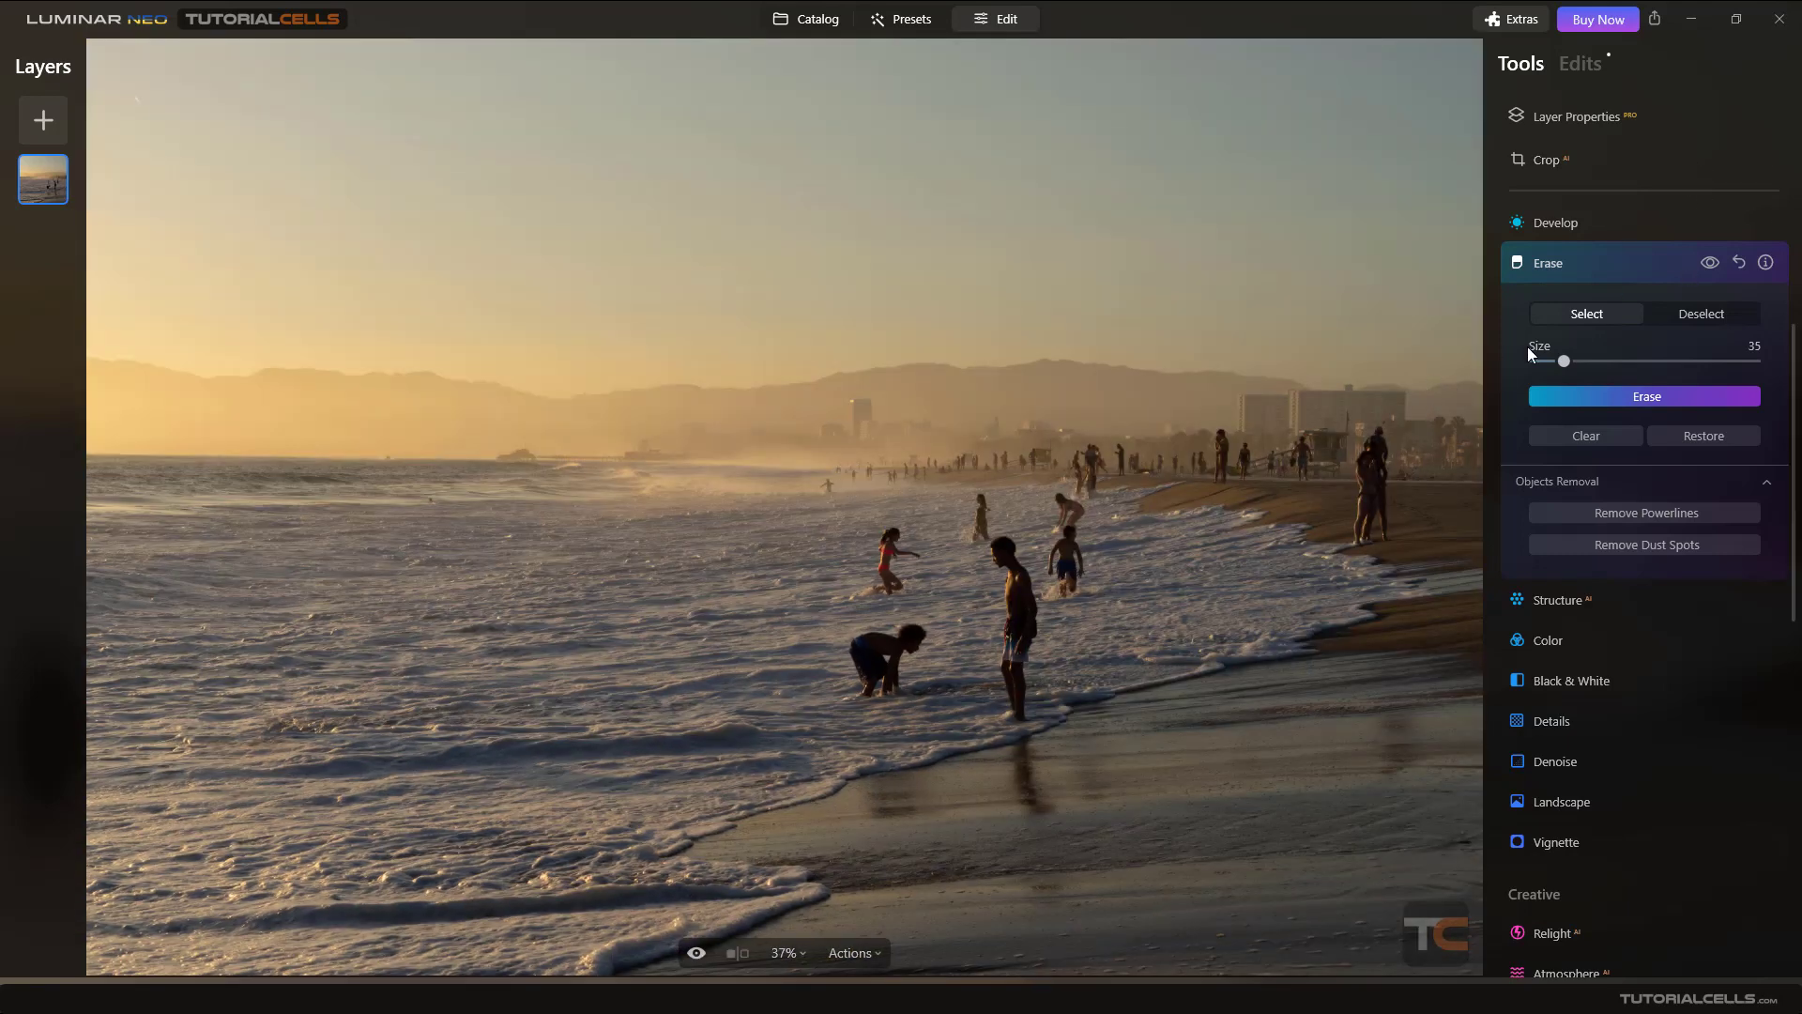
{"action": "left_click", "coordinate": [1710, 264]}
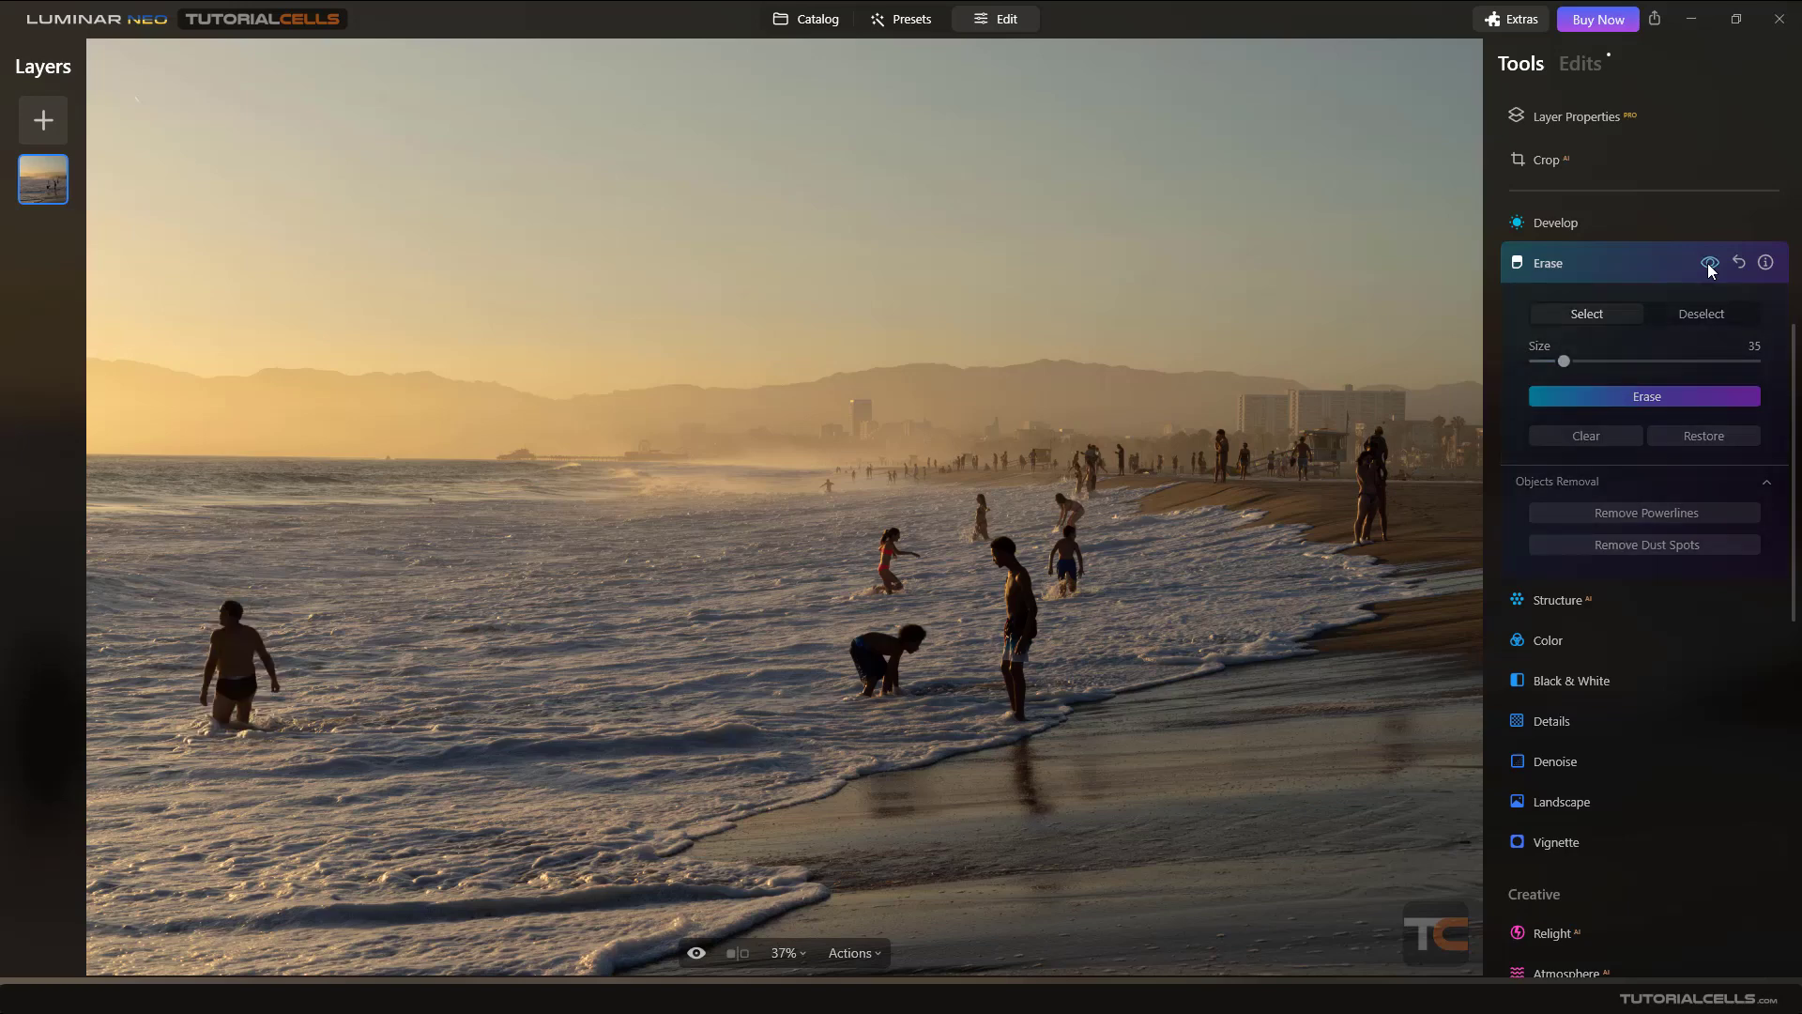
{"action": "left_click", "coordinate": [1710, 264]}
{"action": "left_click", "coordinate": [1710, 264]}
{"action": "left_click", "coordinate": [1710, 264]}
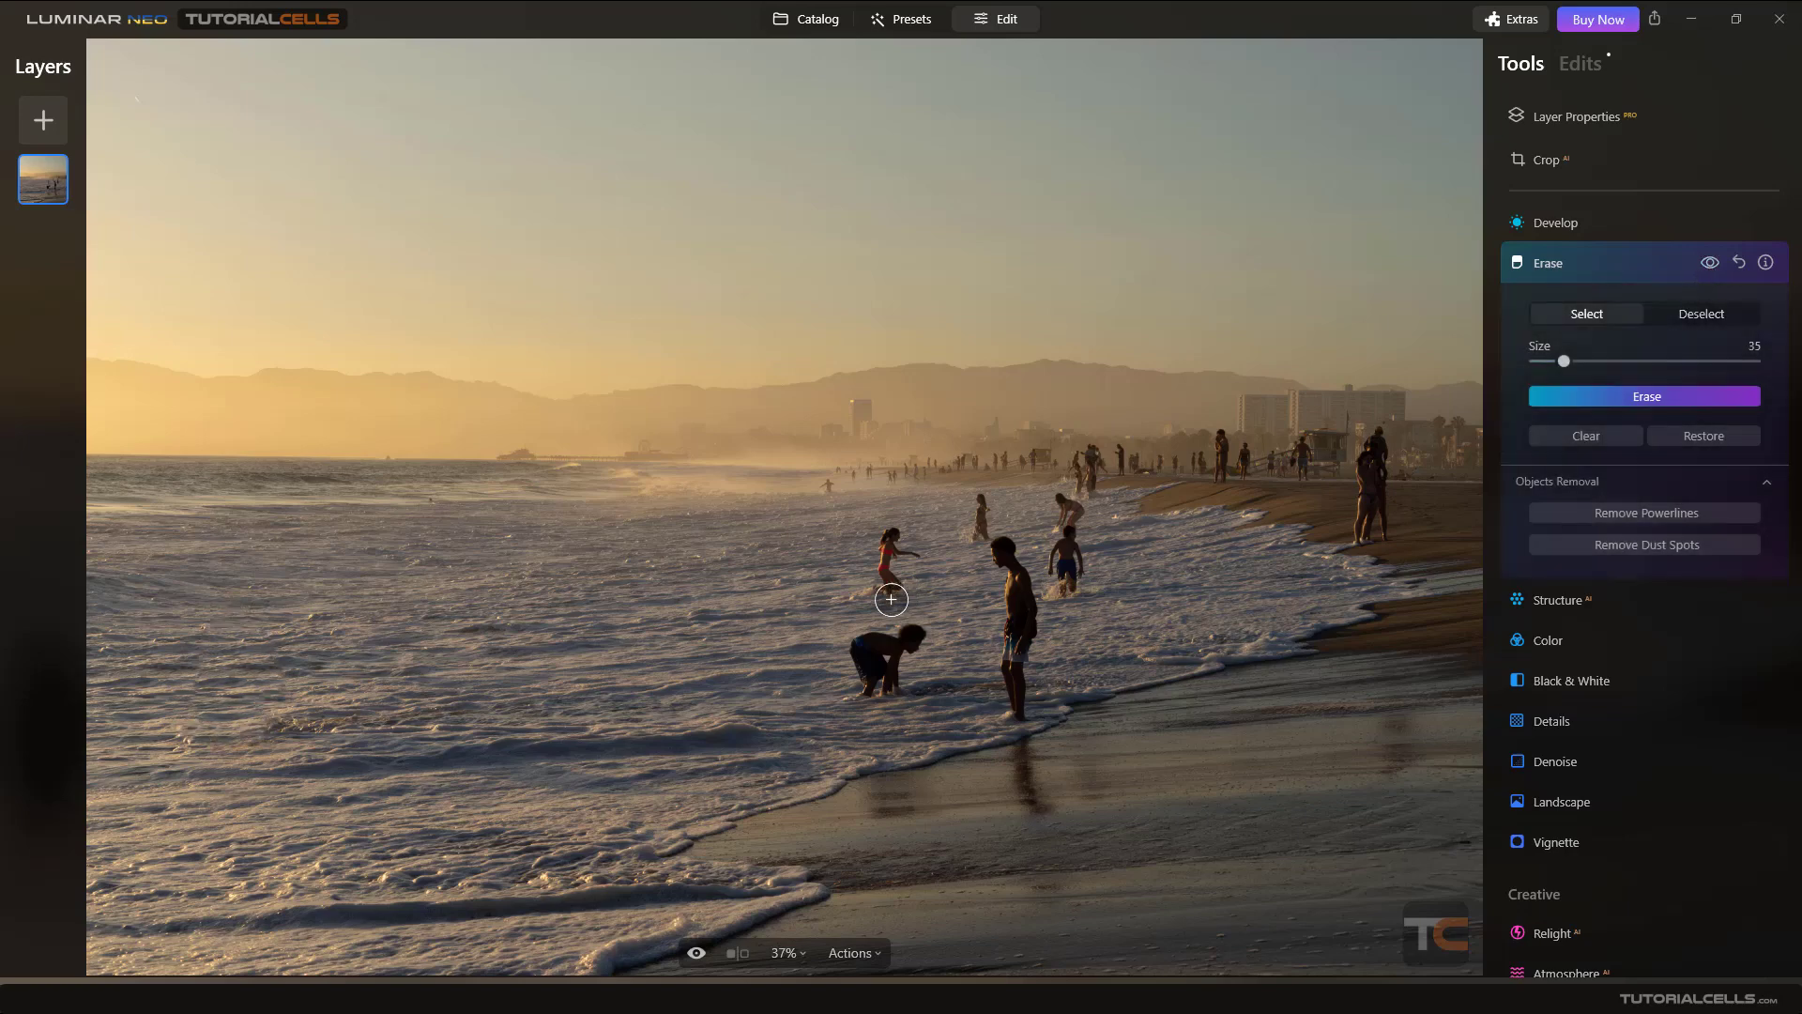
- Paint over the girl in the red swimsuit and erase her
{"action": "mouse_move", "coordinate": [896, 582]}
{"action": "left_mouse_down"}
{"action": "mouse_move", "coordinate": [890, 544]}
{"action": "mouse_move", "coordinate": [880, 593]}
{"action": "left_mouse_up"}
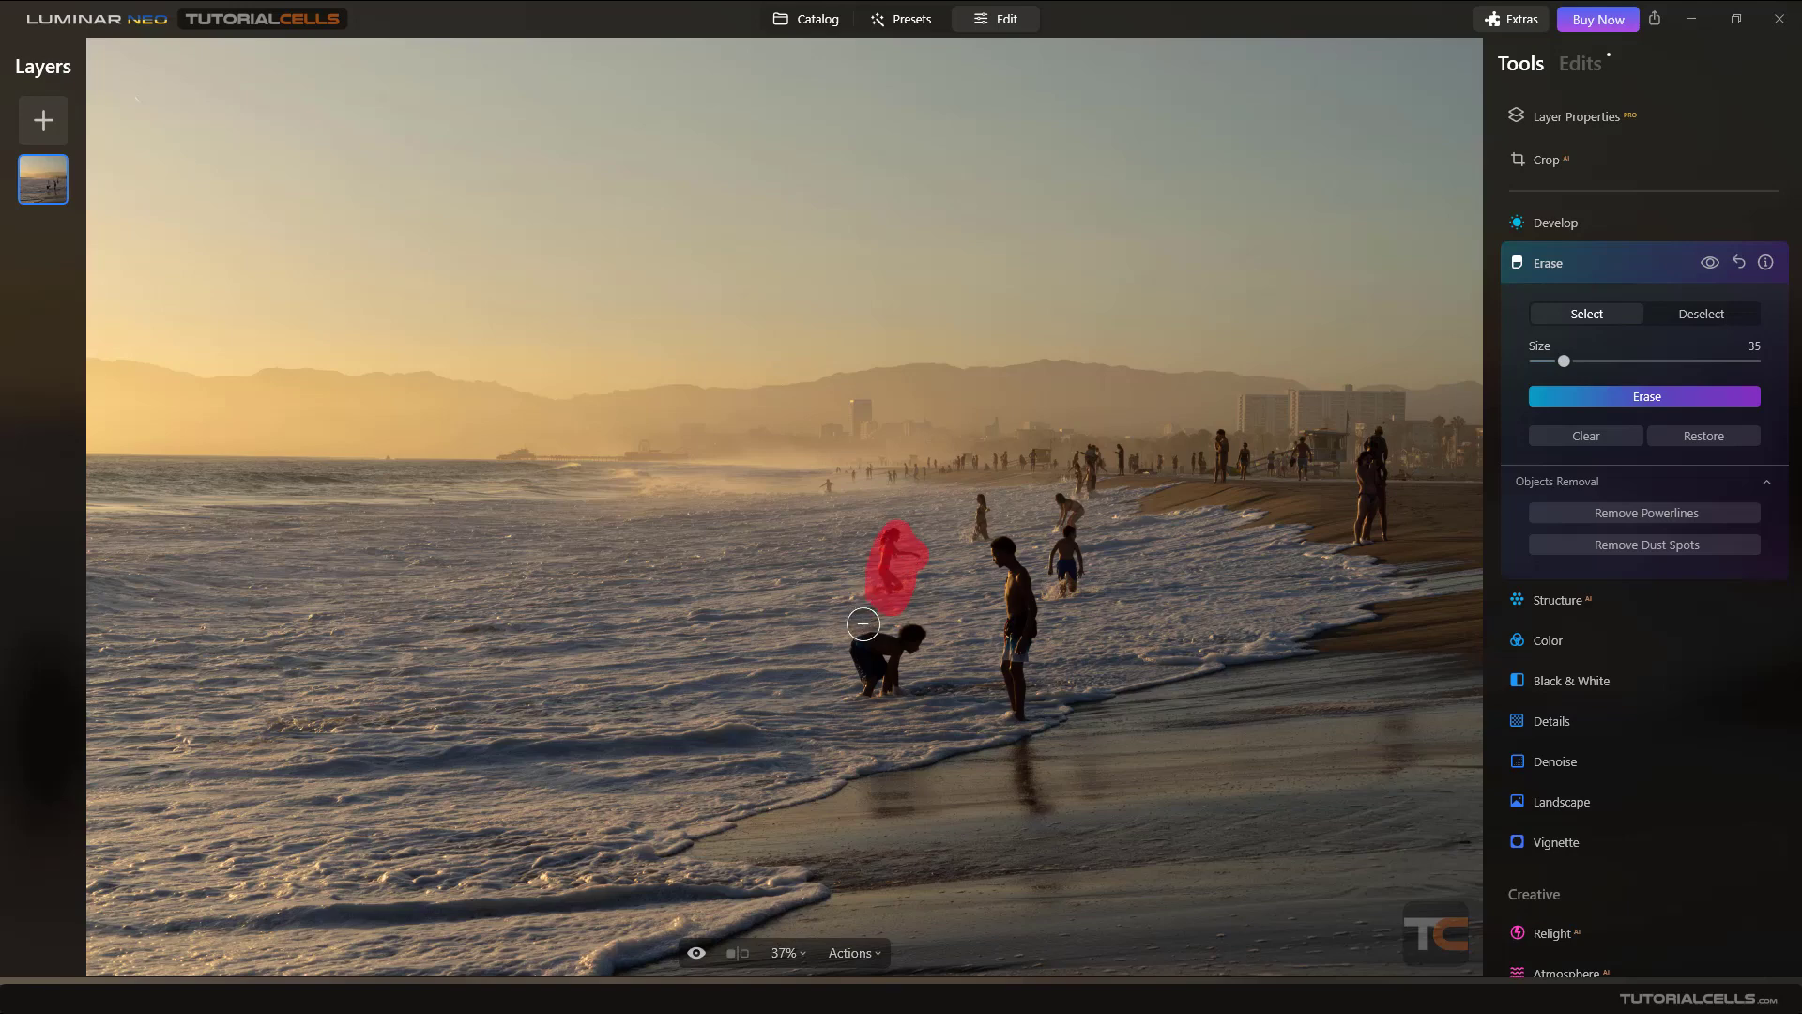
{"action": "left_click", "coordinate": [1584, 398]}
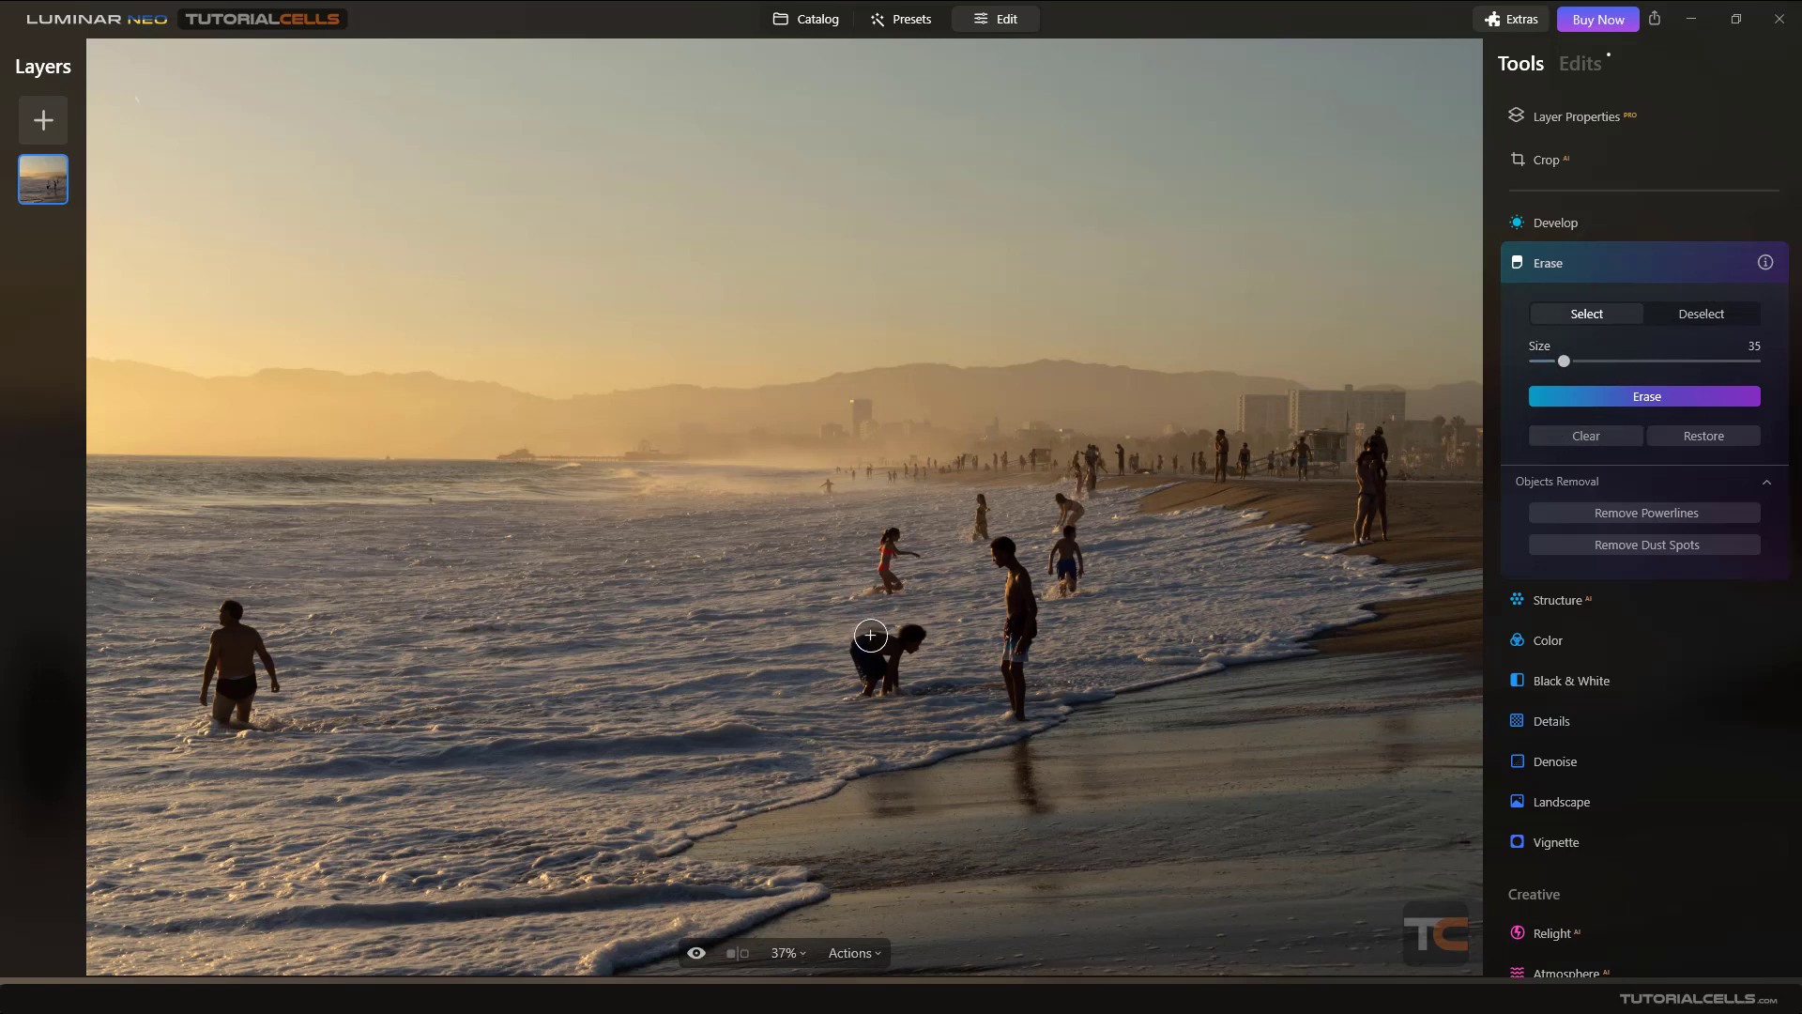
- Select the crouching person, deselect the stray stroke extending left, and erase the person
{"action": "mouse_move", "coordinate": [870, 634]}
{"action": "left_mouse_down"}
{"action": "mouse_move", "coordinate": [909, 636]}
{"action": "mouse_move", "coordinate": [873, 652]}
{"action": "mouse_move", "coordinate": [876, 681]}
{"action": "mouse_move", "coordinate": [845, 624]}
{"action": "mouse_move", "coordinate": [787, 586]}
{"action": "left_mouse_up"}
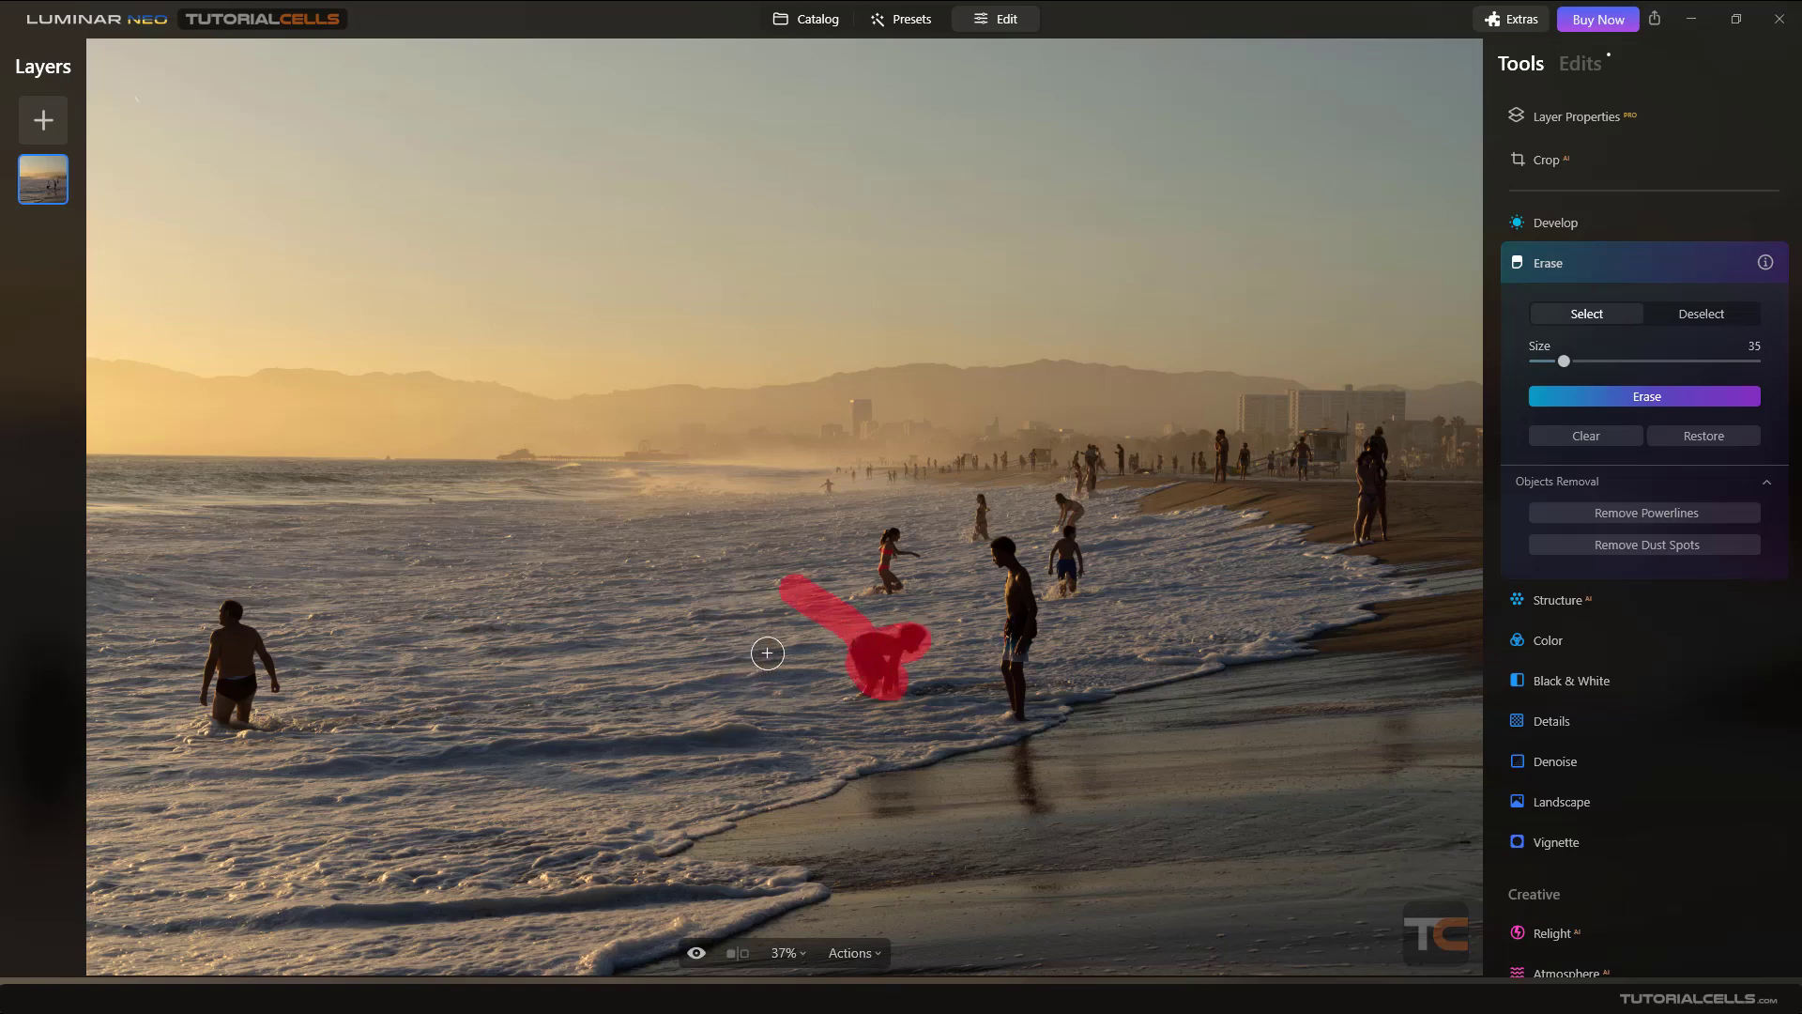
{"action": "left_click", "coordinate": [1690, 317]}
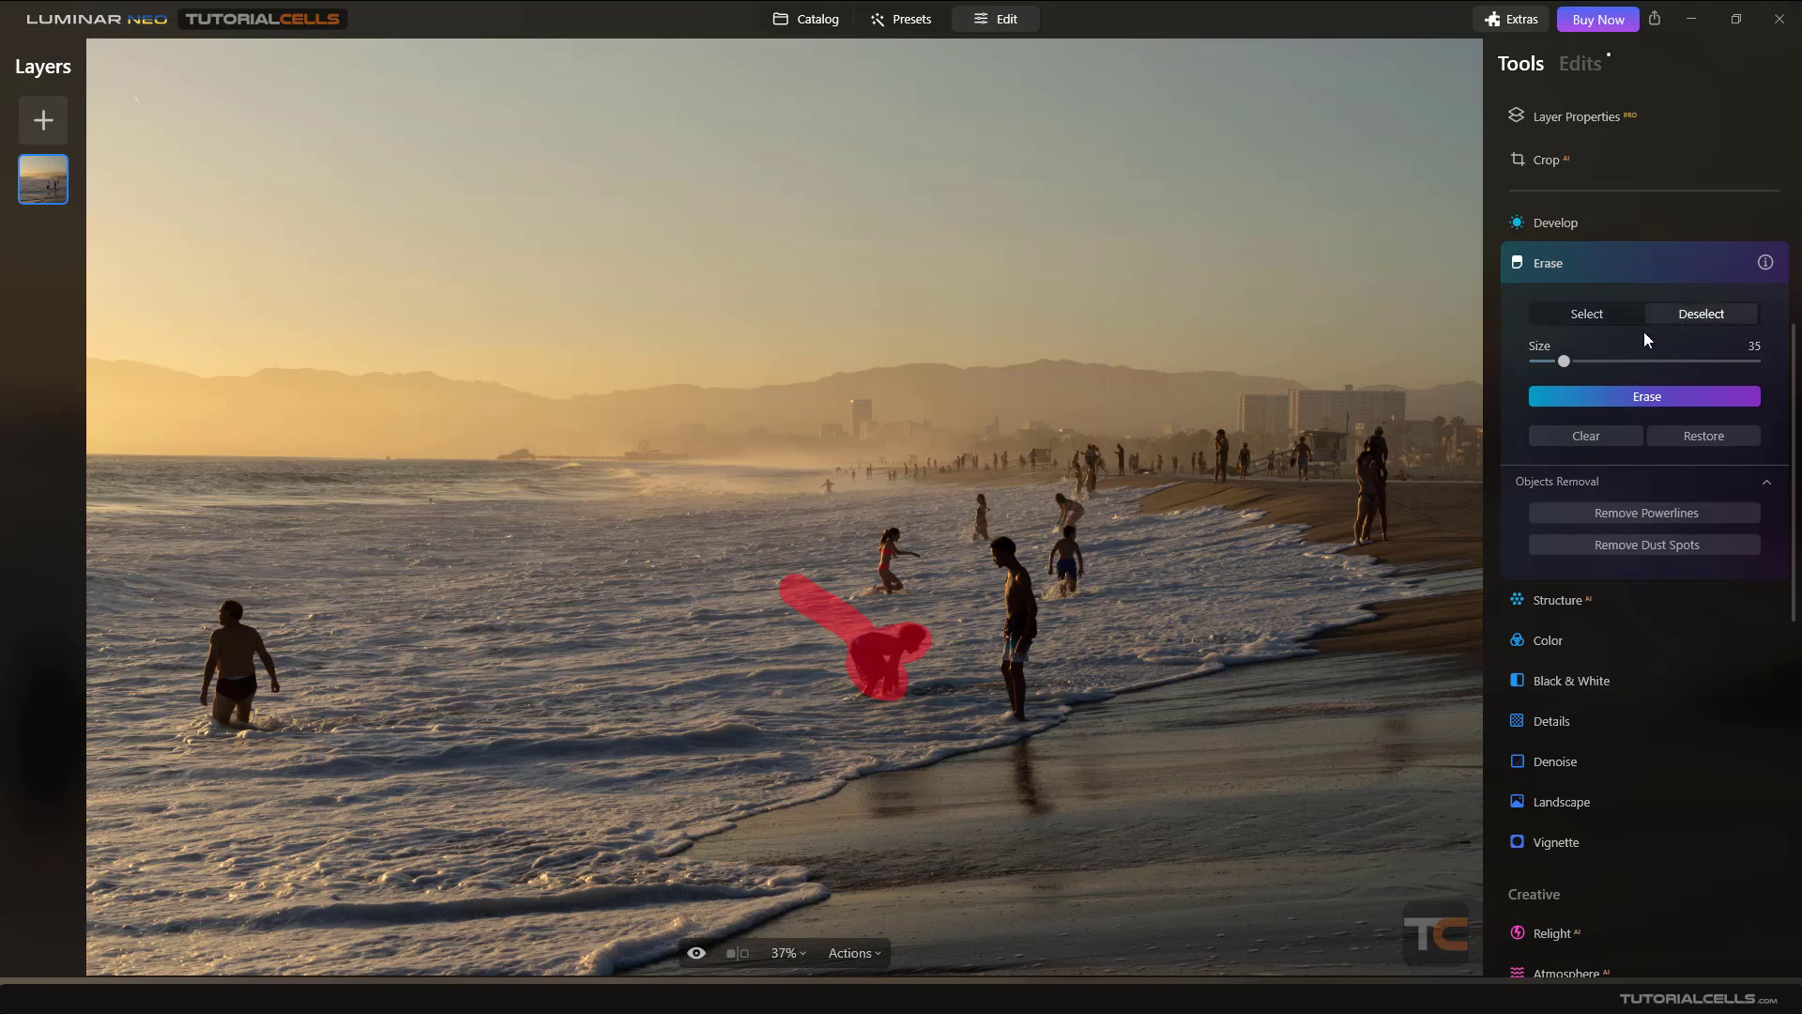
{"action": "mouse_move", "coordinate": [776, 563]}
{"action": "left_mouse_down"}
{"action": "mouse_move", "coordinate": [785, 595]}
{"action": "mouse_move", "coordinate": [858, 610]}
{"action": "mouse_move", "coordinate": [822, 621]}
{"action": "mouse_move", "coordinate": [839, 621]}
{"action": "left_mouse_up"}
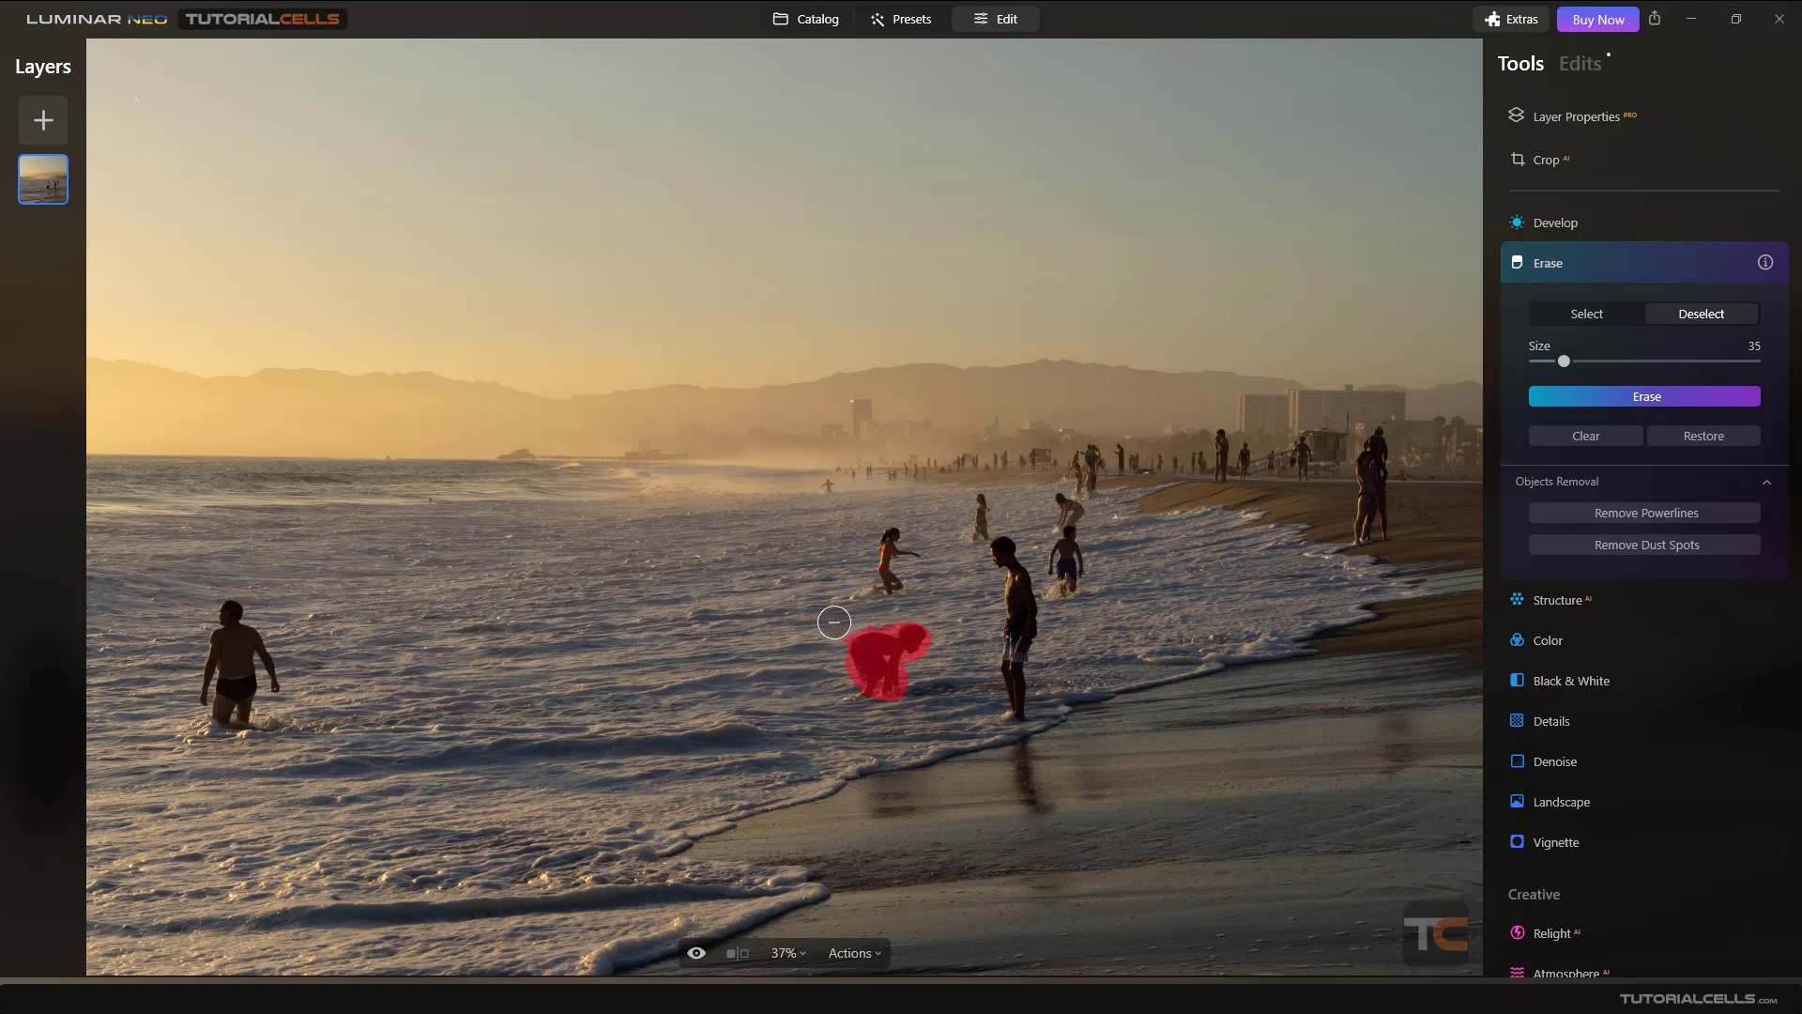
{"action": "left_click", "coordinate": [1675, 397]}
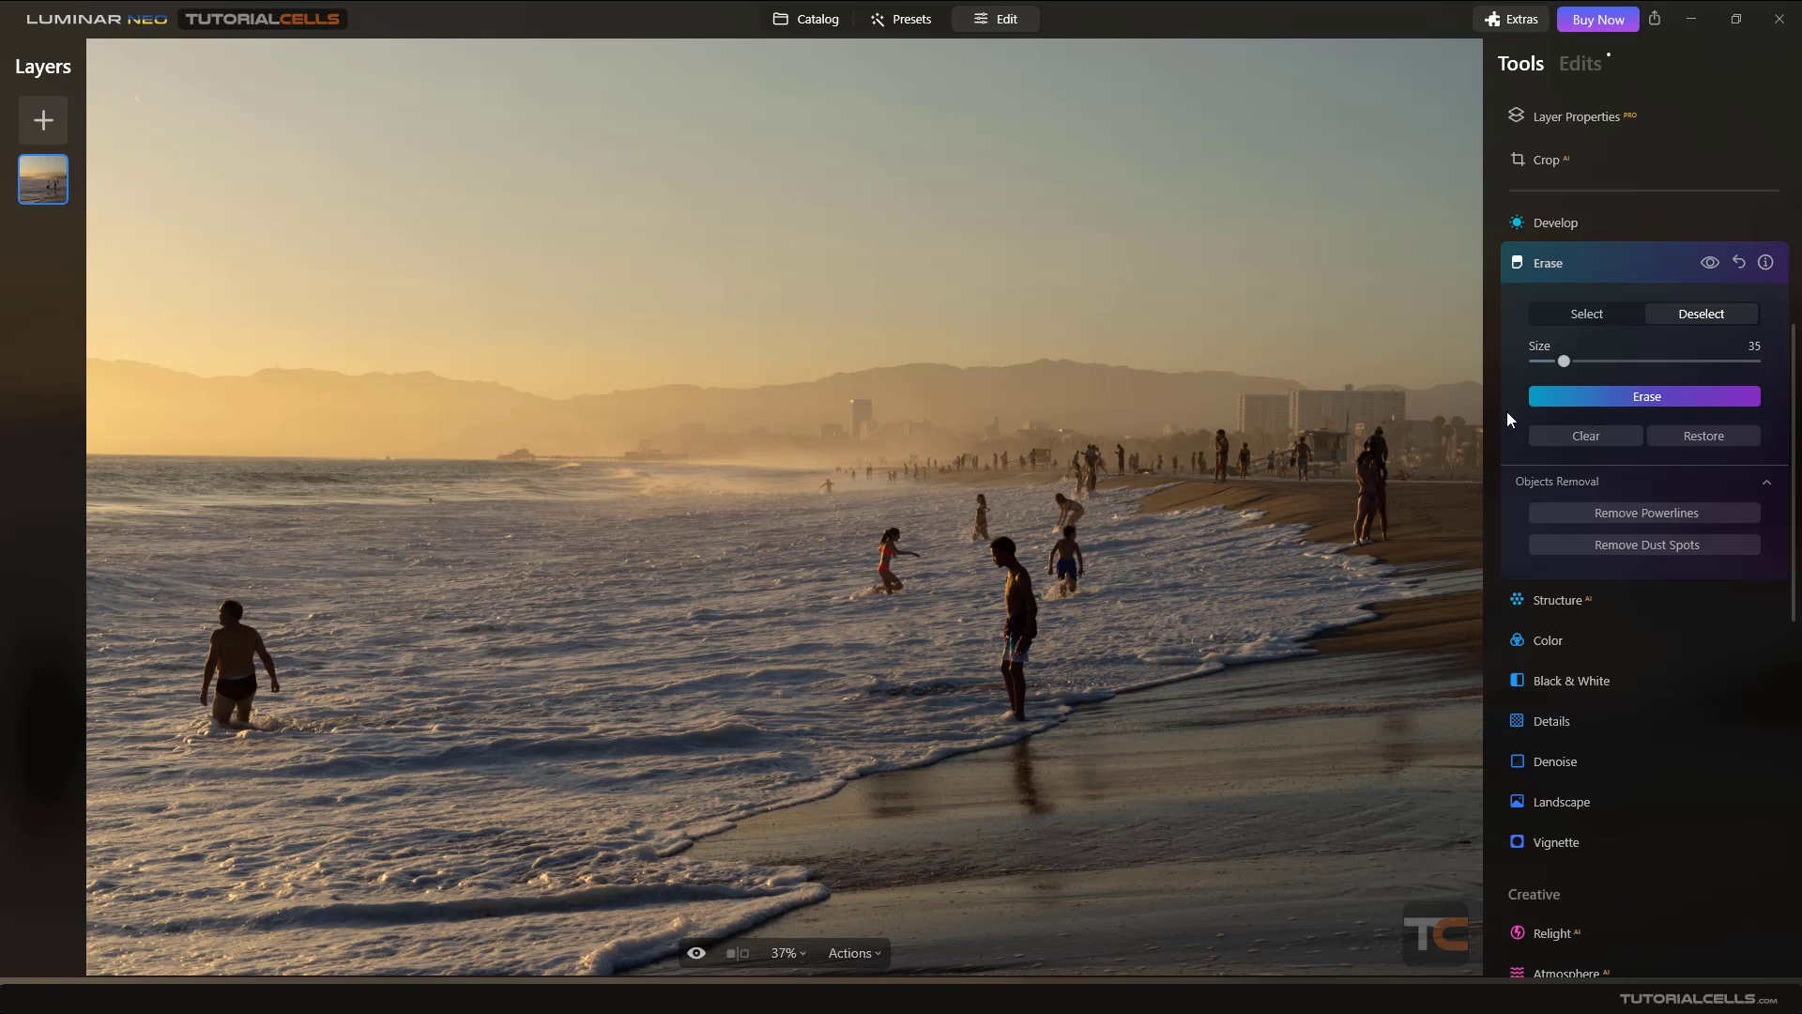
{"action": "left_click", "coordinate": [1592, 311]}
{"action": "left_click_drag", "start_coordinate": [1319, 415], "coordinate": [1109, 636]}
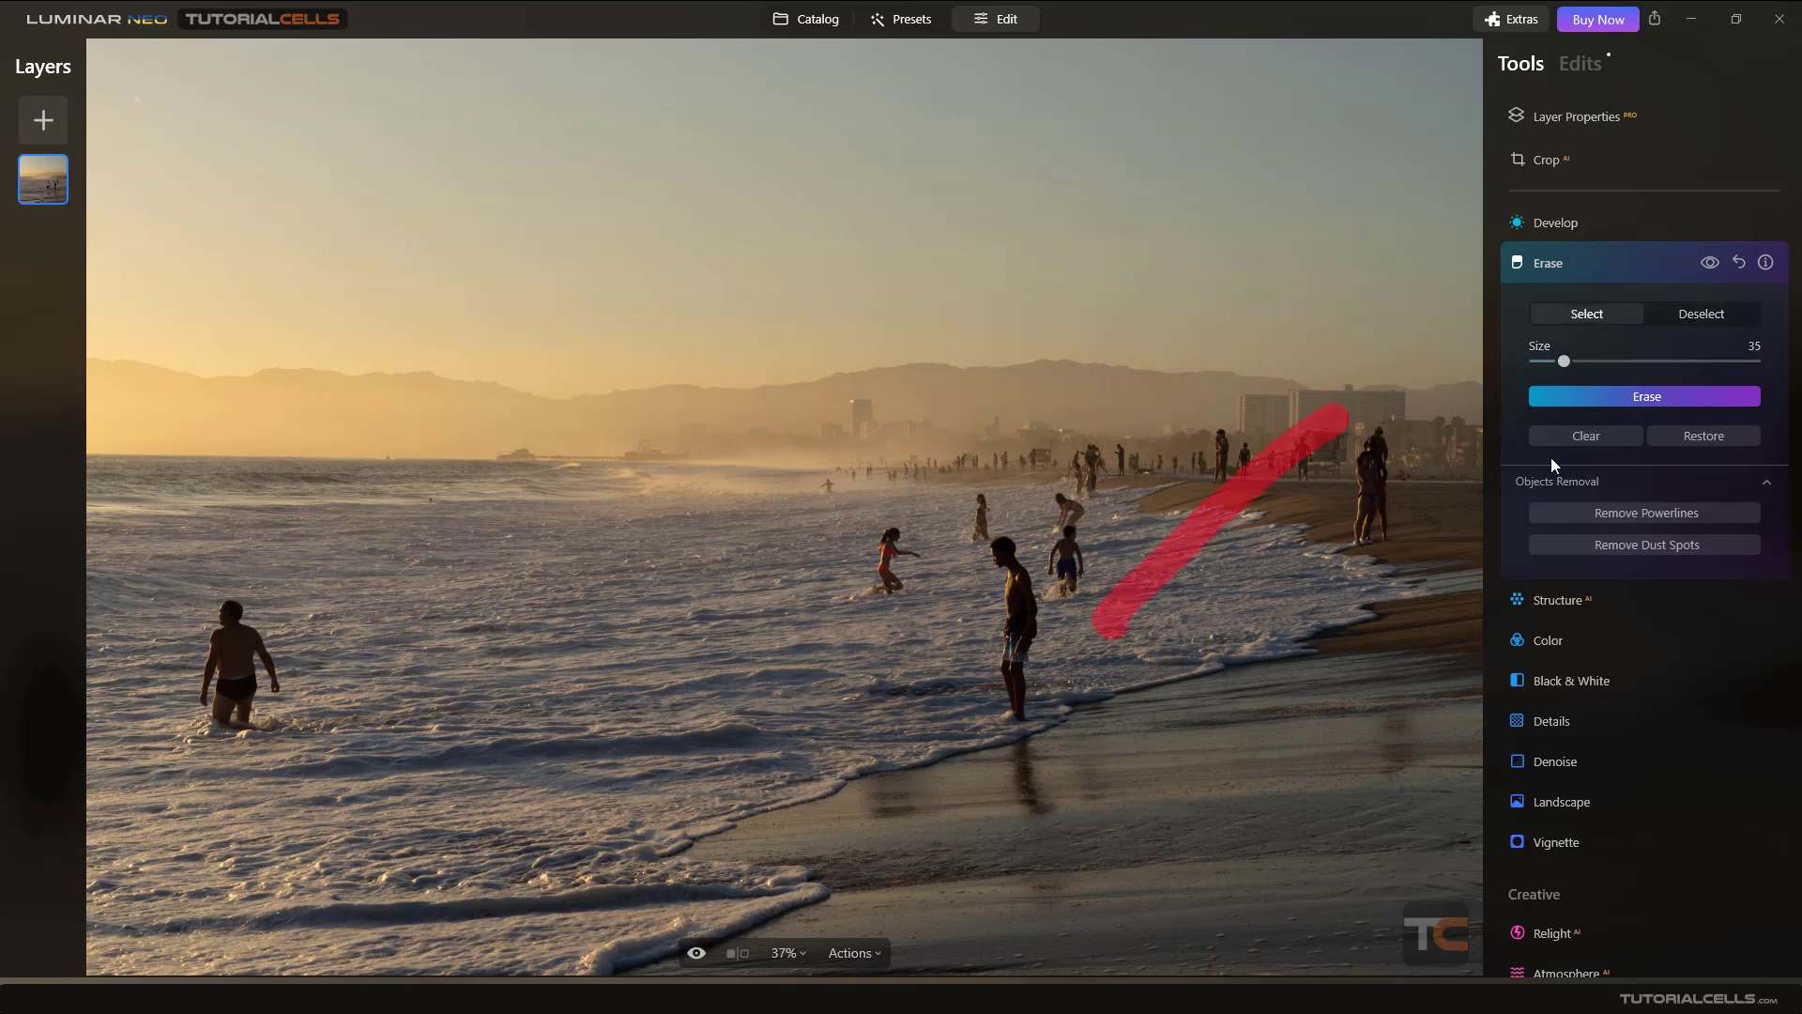
{"action": "left_click", "coordinate": [1603, 431]}
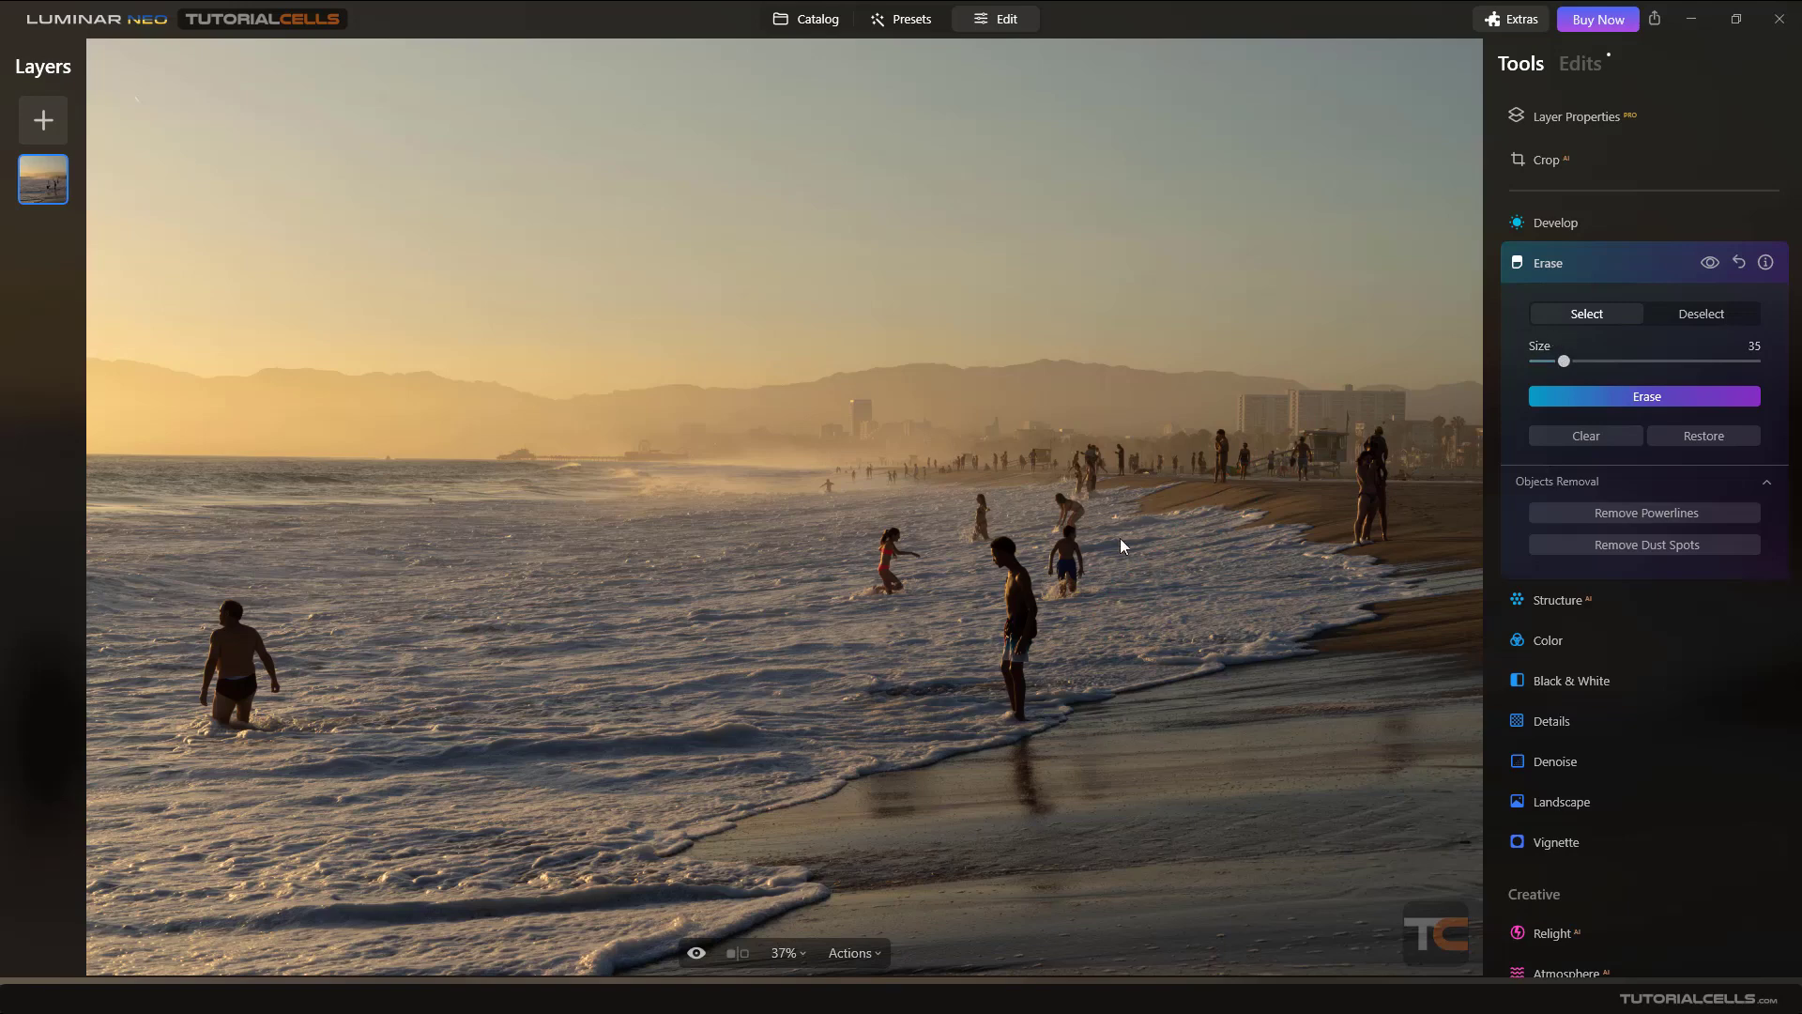
{"action": "mouse_move", "coordinate": [1220, 487]}
{"action": "left_mouse_down"}
{"action": "mouse_move", "coordinate": [946, 514]}
{"action": "mouse_move", "coordinate": [737, 577]}
{"action": "left_mouse_up"}
{"action": "left_click", "coordinate": [1602, 438]}
- Open the street photo pppp.jpg in Edit and remove its power lines with the Erase tool
{"action": "left_click", "coordinate": [813, 24]}
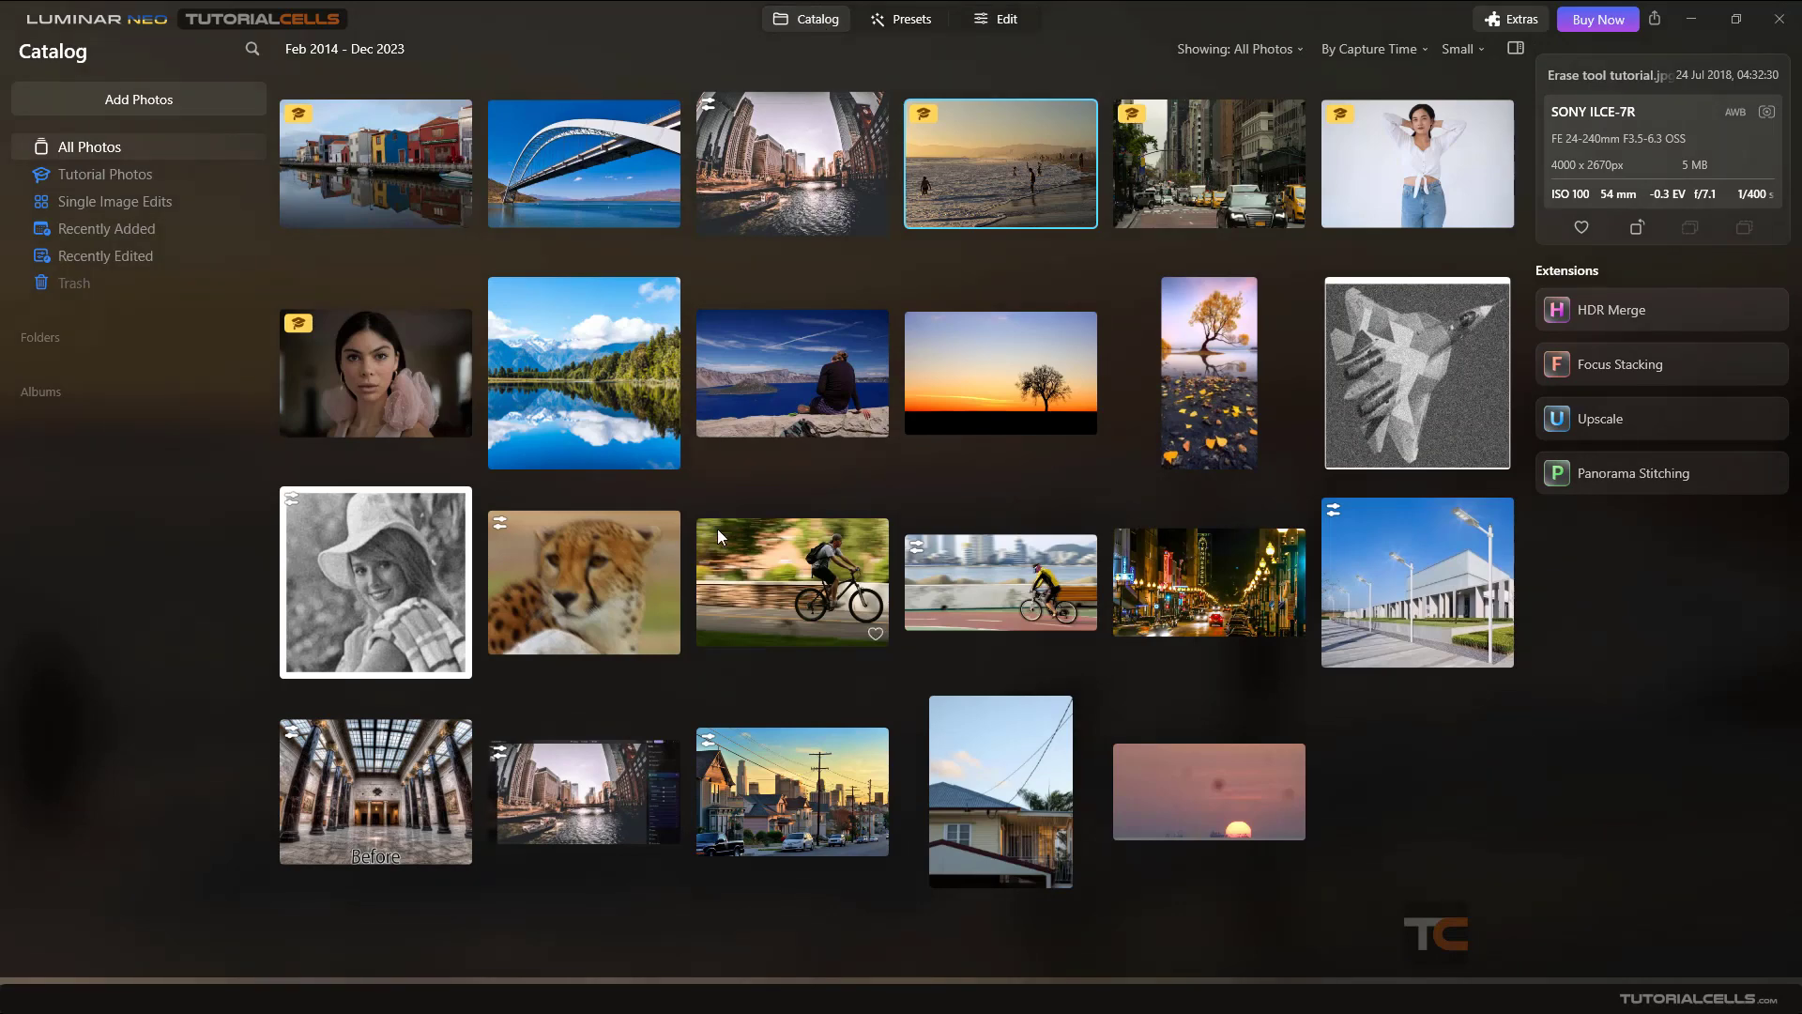
{"action": "double_click", "coordinate": [808, 791]}
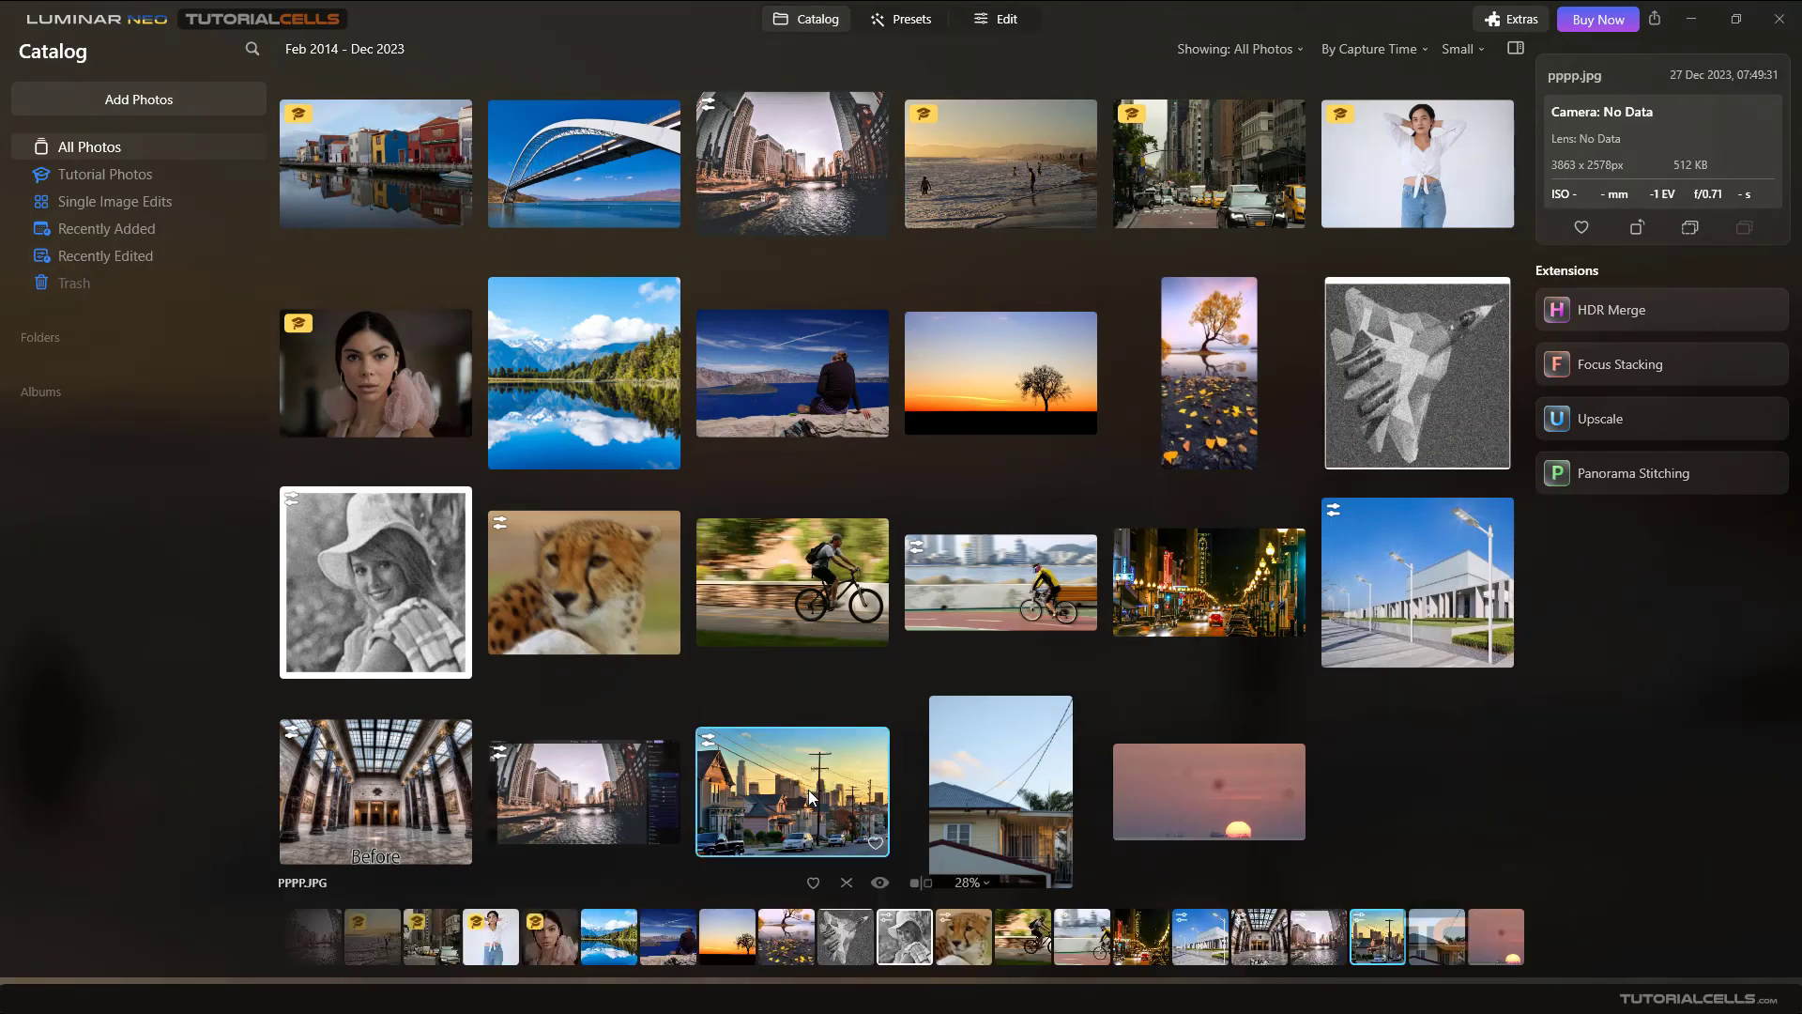
{"action": "left_click", "coordinate": [1012, 22]}
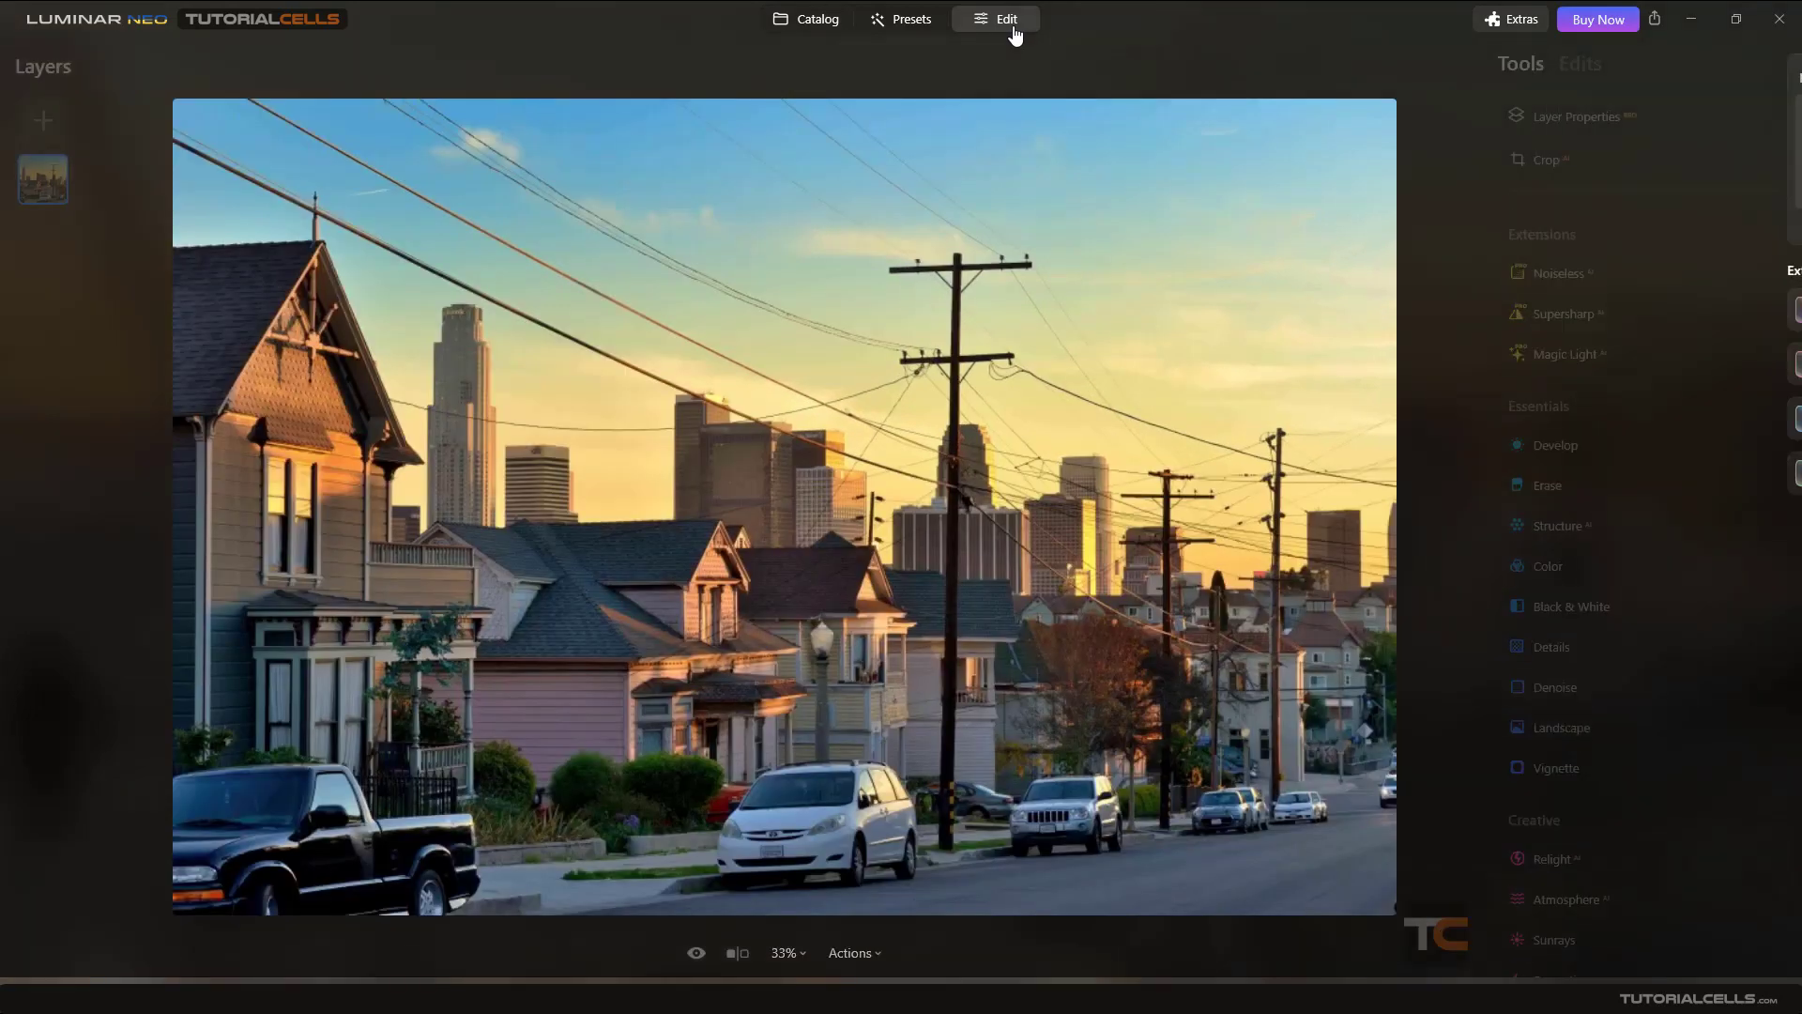
{"action": "left_click", "coordinate": [1534, 605]}
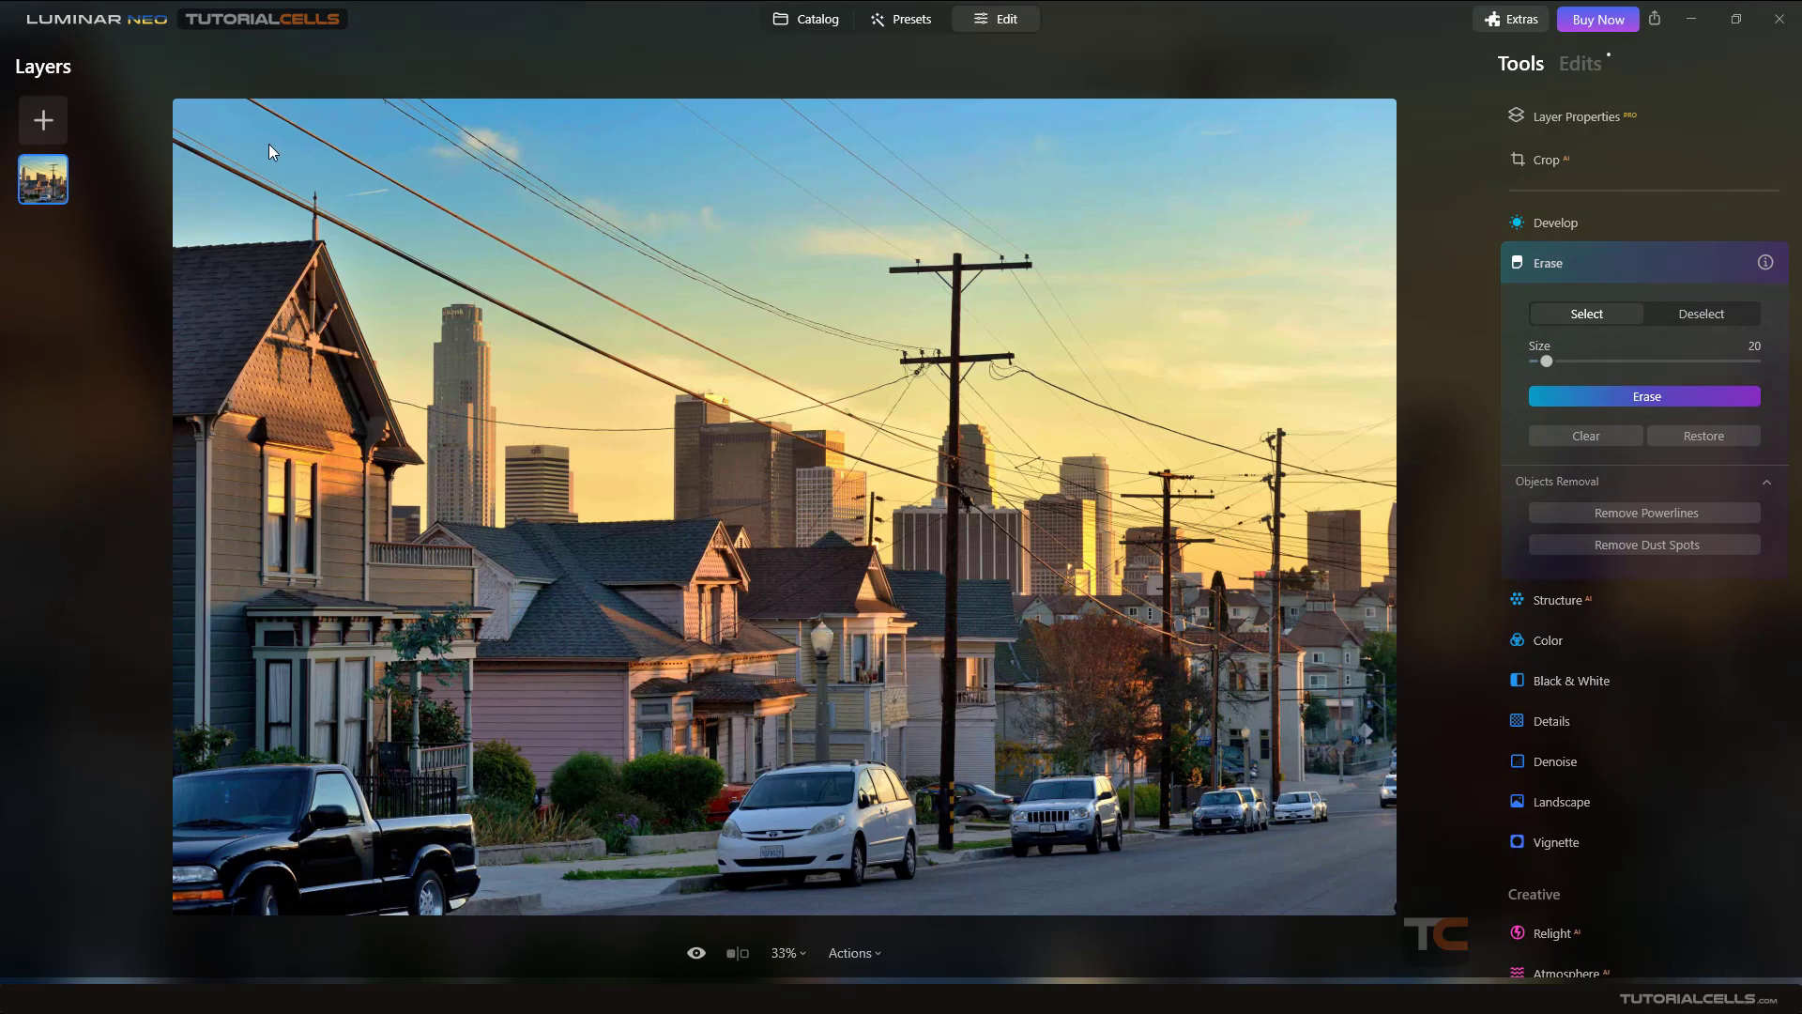
{"action": "left_click", "coordinate": [1686, 514]}
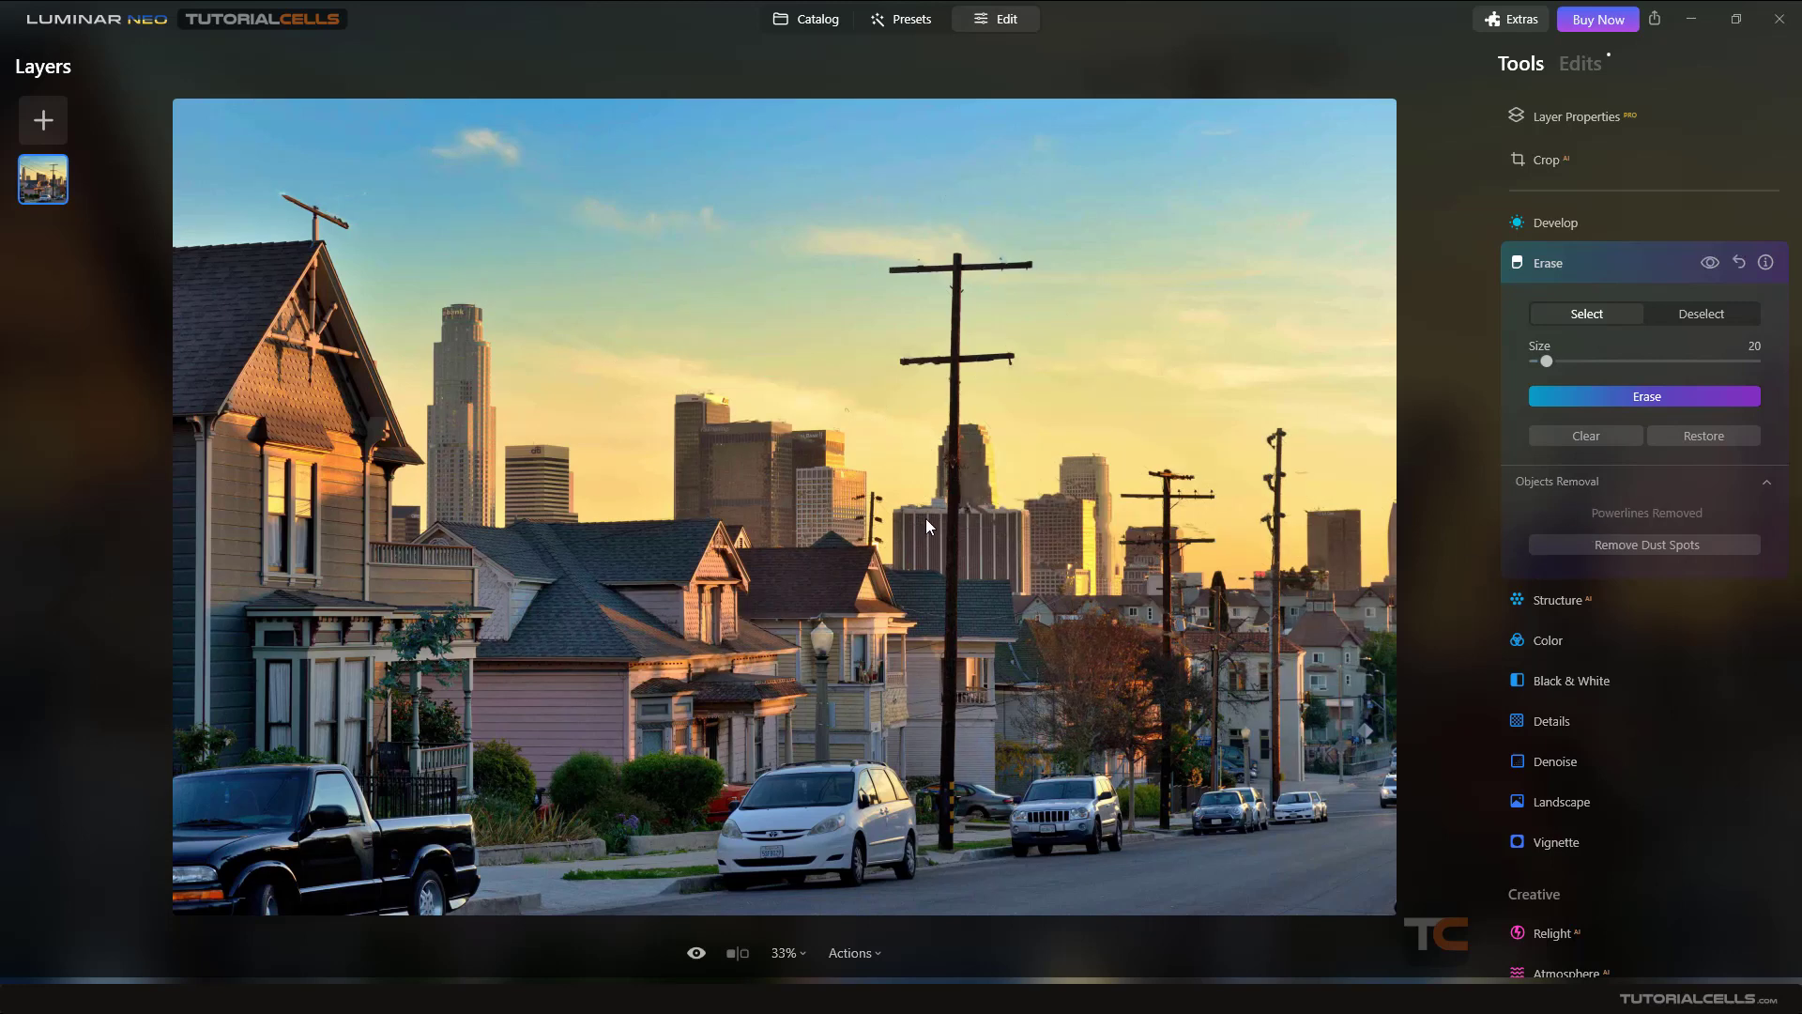
- Compare the power-line removal before and after, then reset the Erase tool's edits
{"action": "left_click", "coordinate": [1709, 264]}
{"action": "left_click", "coordinate": [1709, 265]}
{"action": "left_click", "coordinate": [1710, 265]}
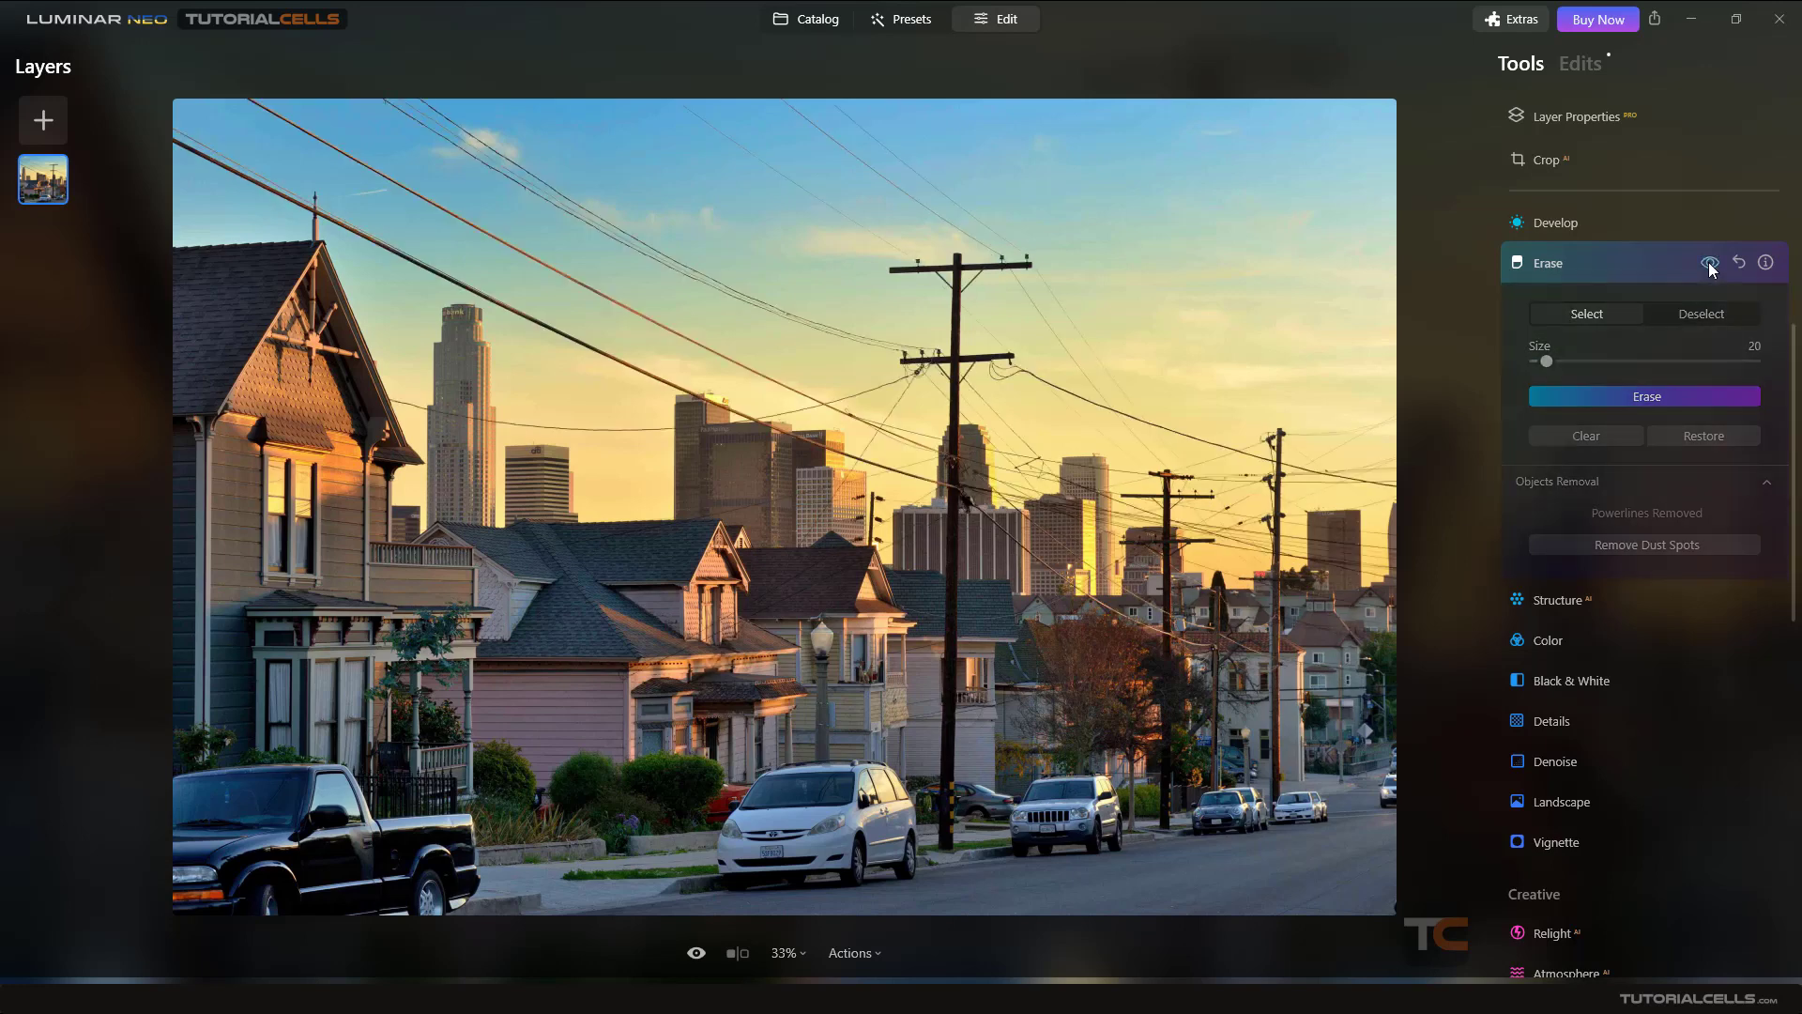
{"action": "left_click", "coordinate": [1709, 265]}
{"action": "left_click", "coordinate": [1710, 265]}
{"action": "left_click", "coordinate": [1709, 264]}
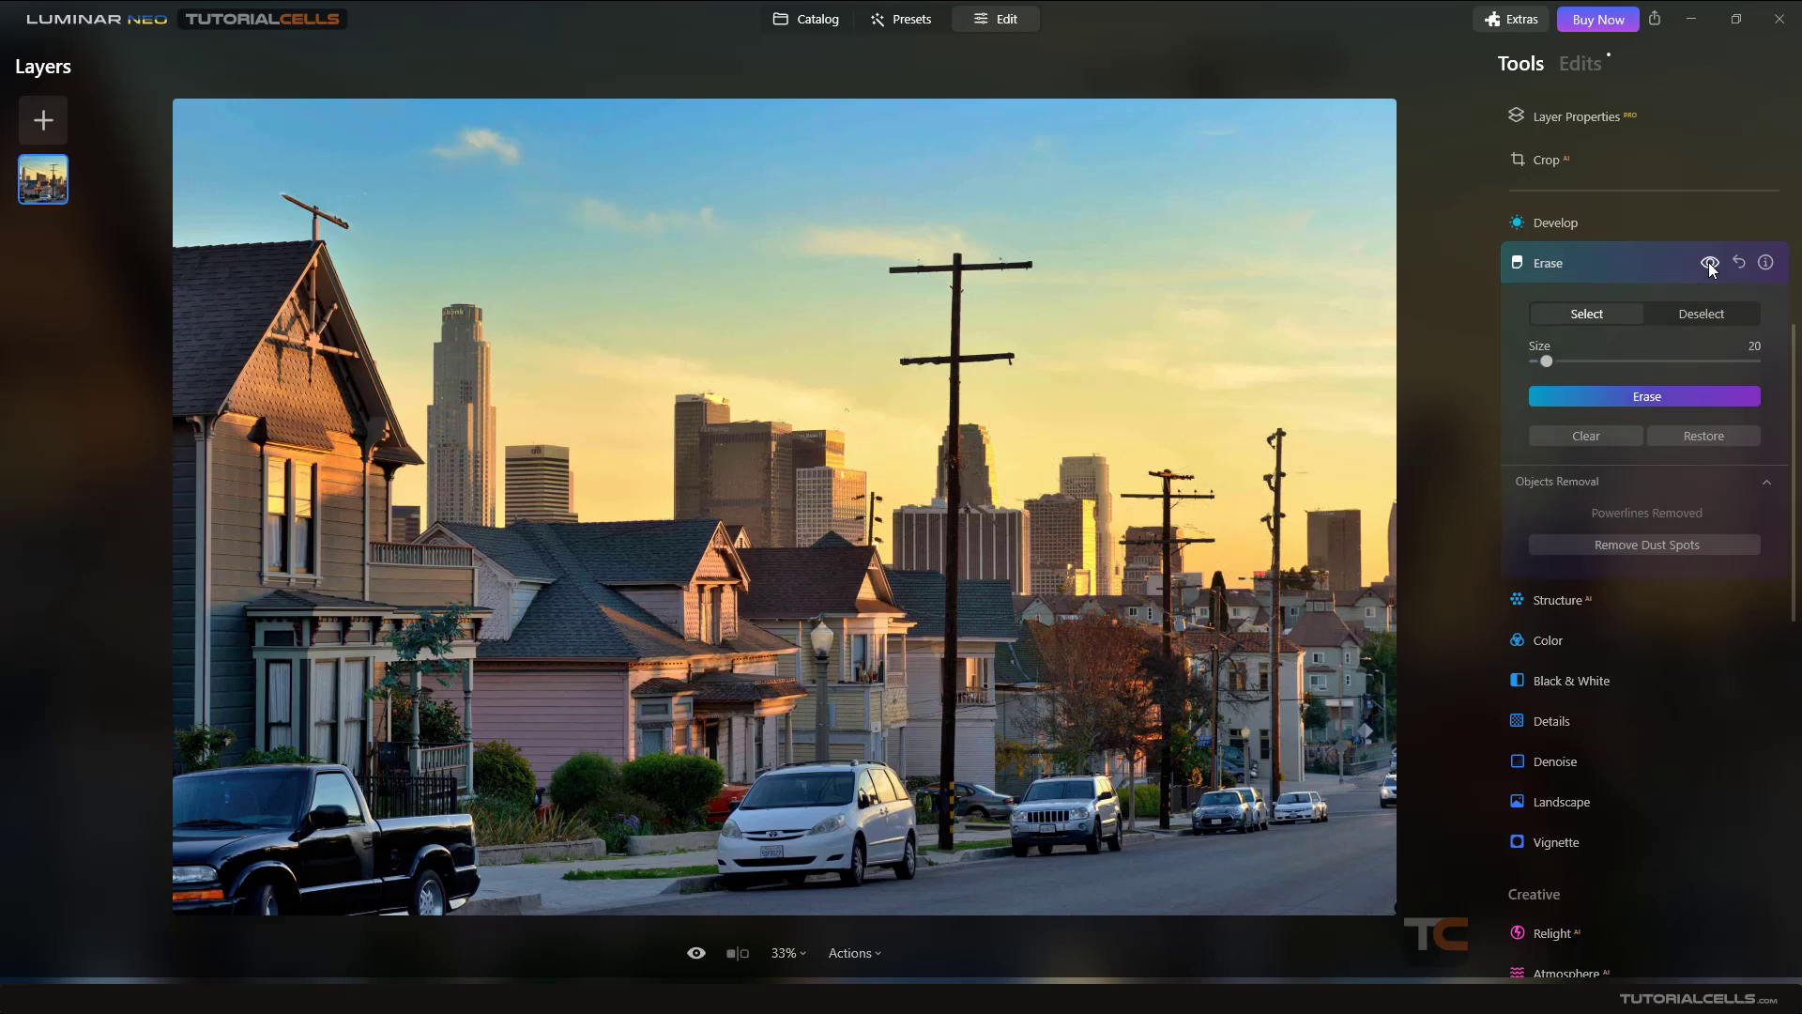
{"action": "left_click", "coordinate": [1709, 265]}
{"action": "left_click", "coordinate": [1709, 264]}
{"action": "left_click", "coordinate": [1709, 264]}
{"action": "left_click", "coordinate": [1709, 265]}
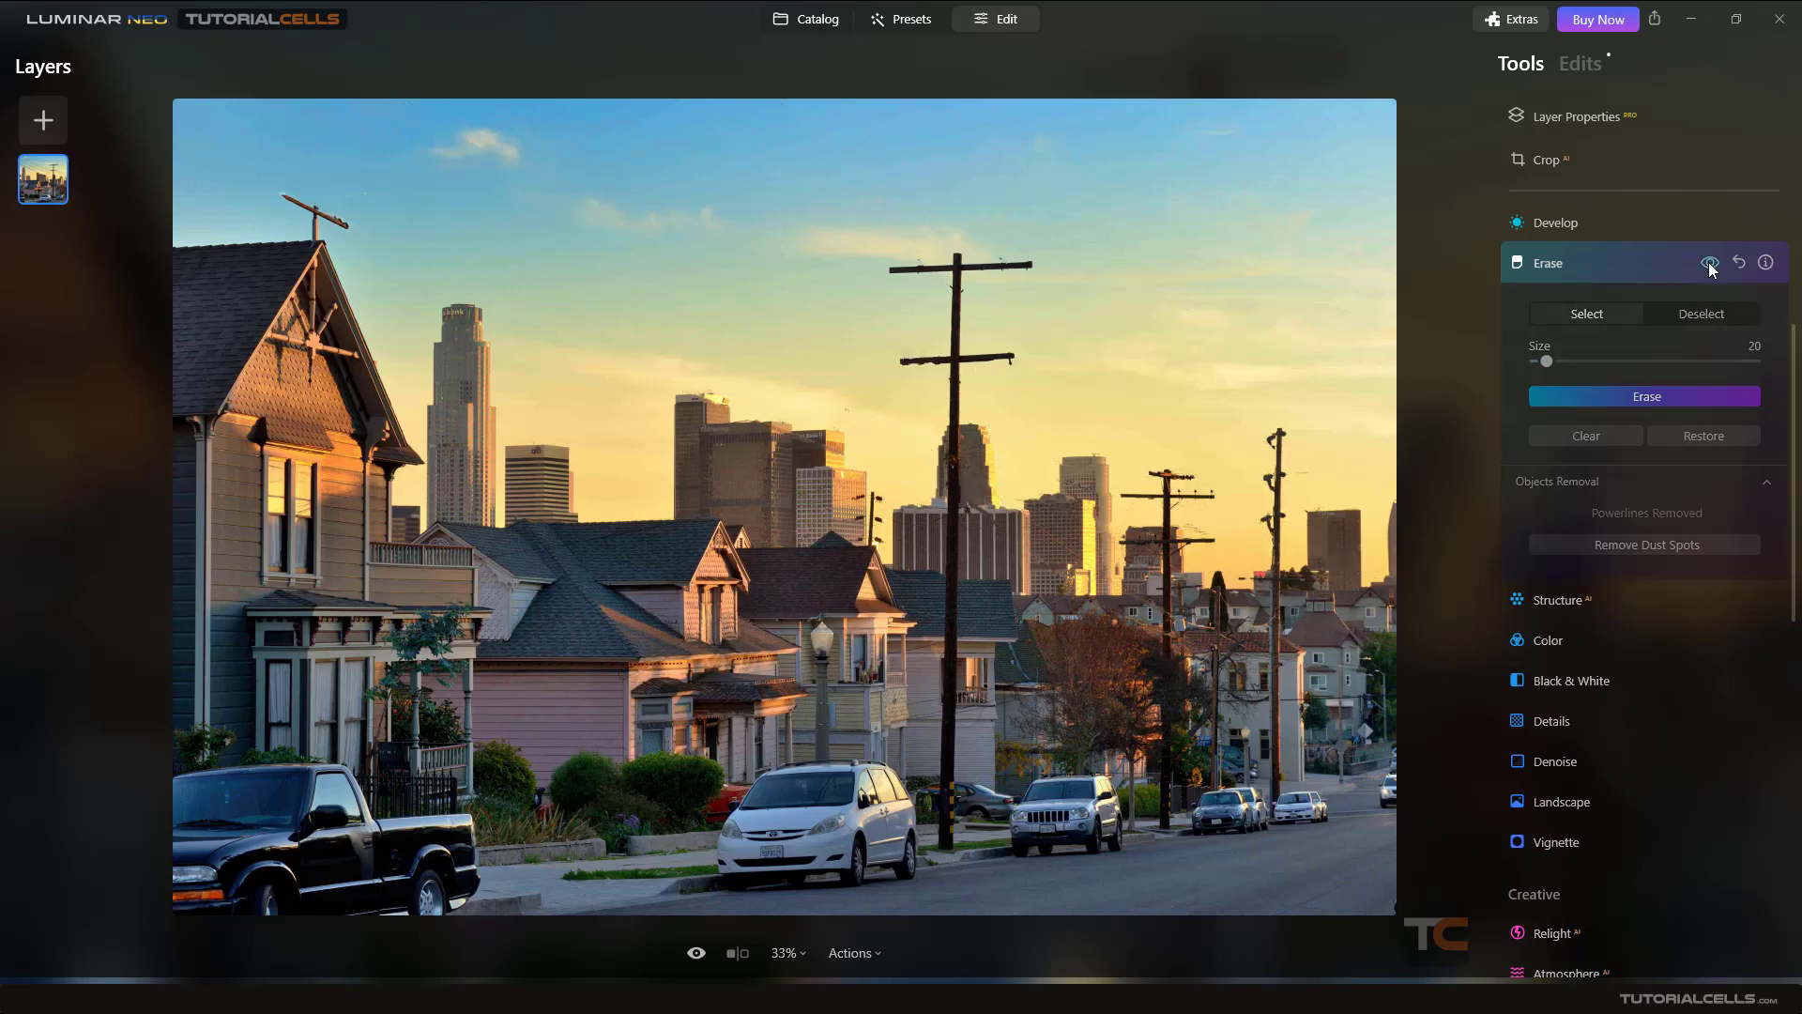
{"action": "left_click", "coordinate": [1709, 265]}
{"action": "left_click", "coordinate": [1709, 265]}
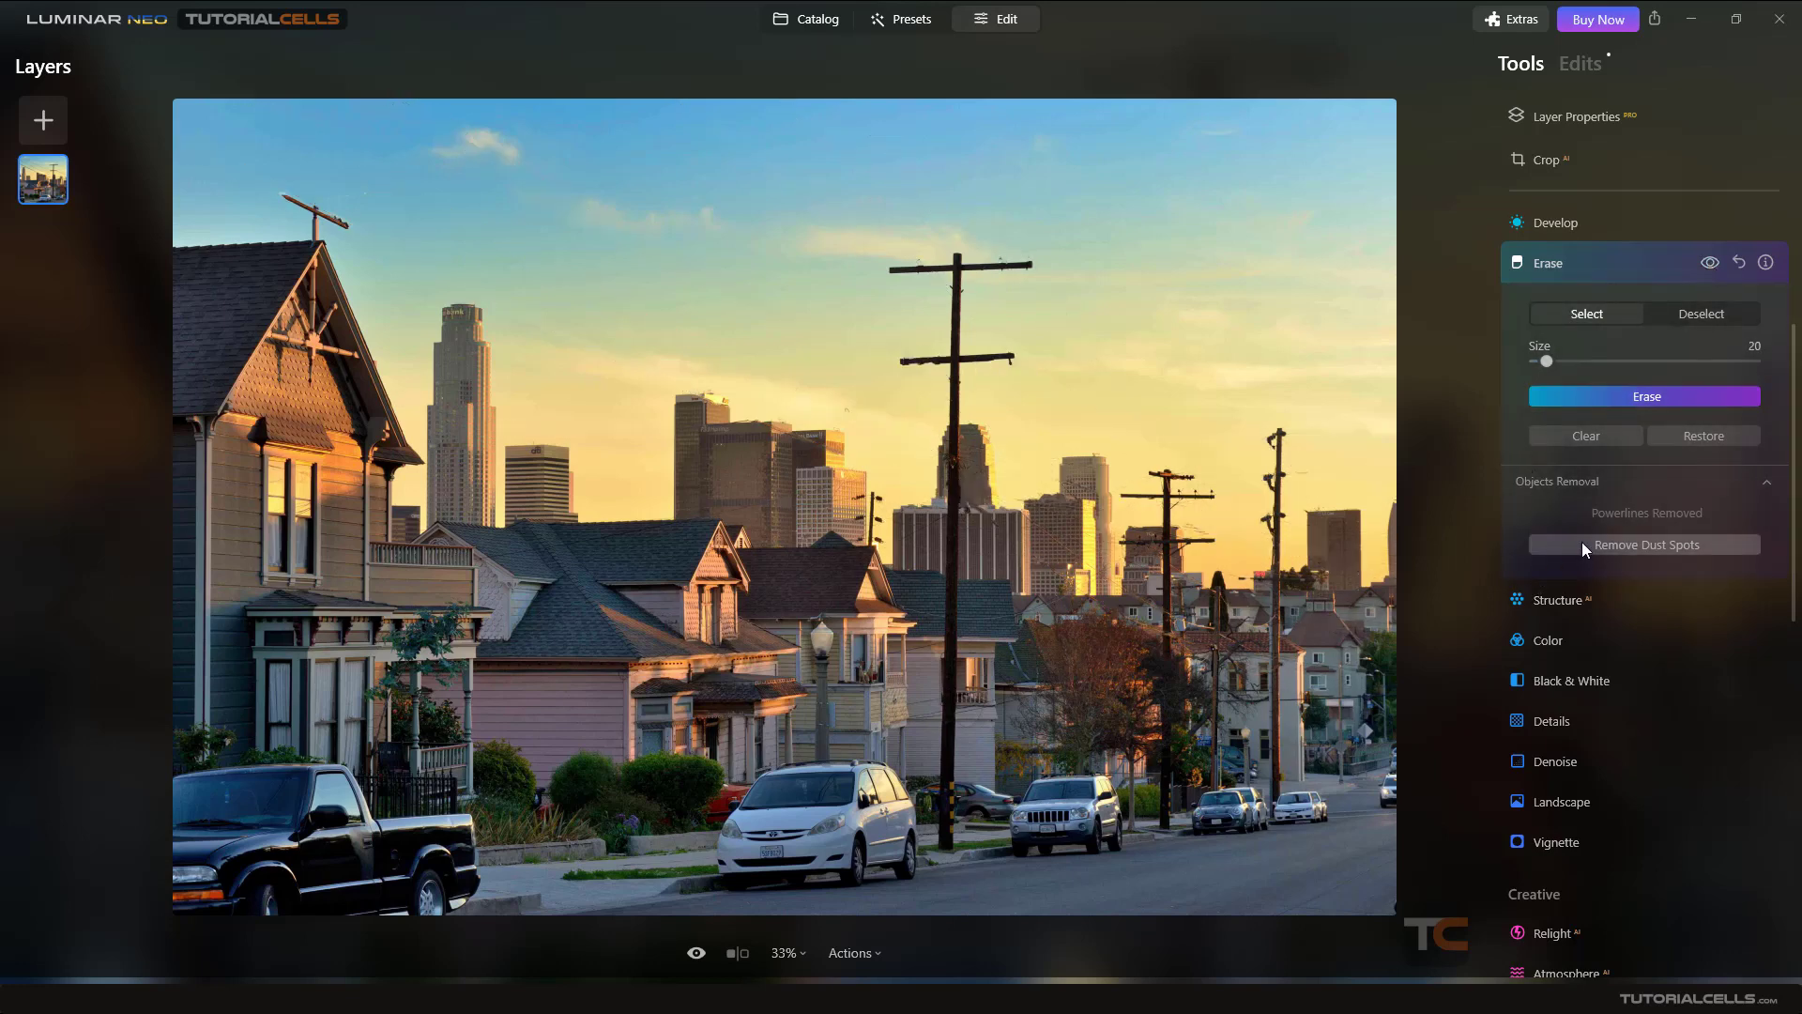
{"action": "left_click", "coordinate": [1738, 265]}
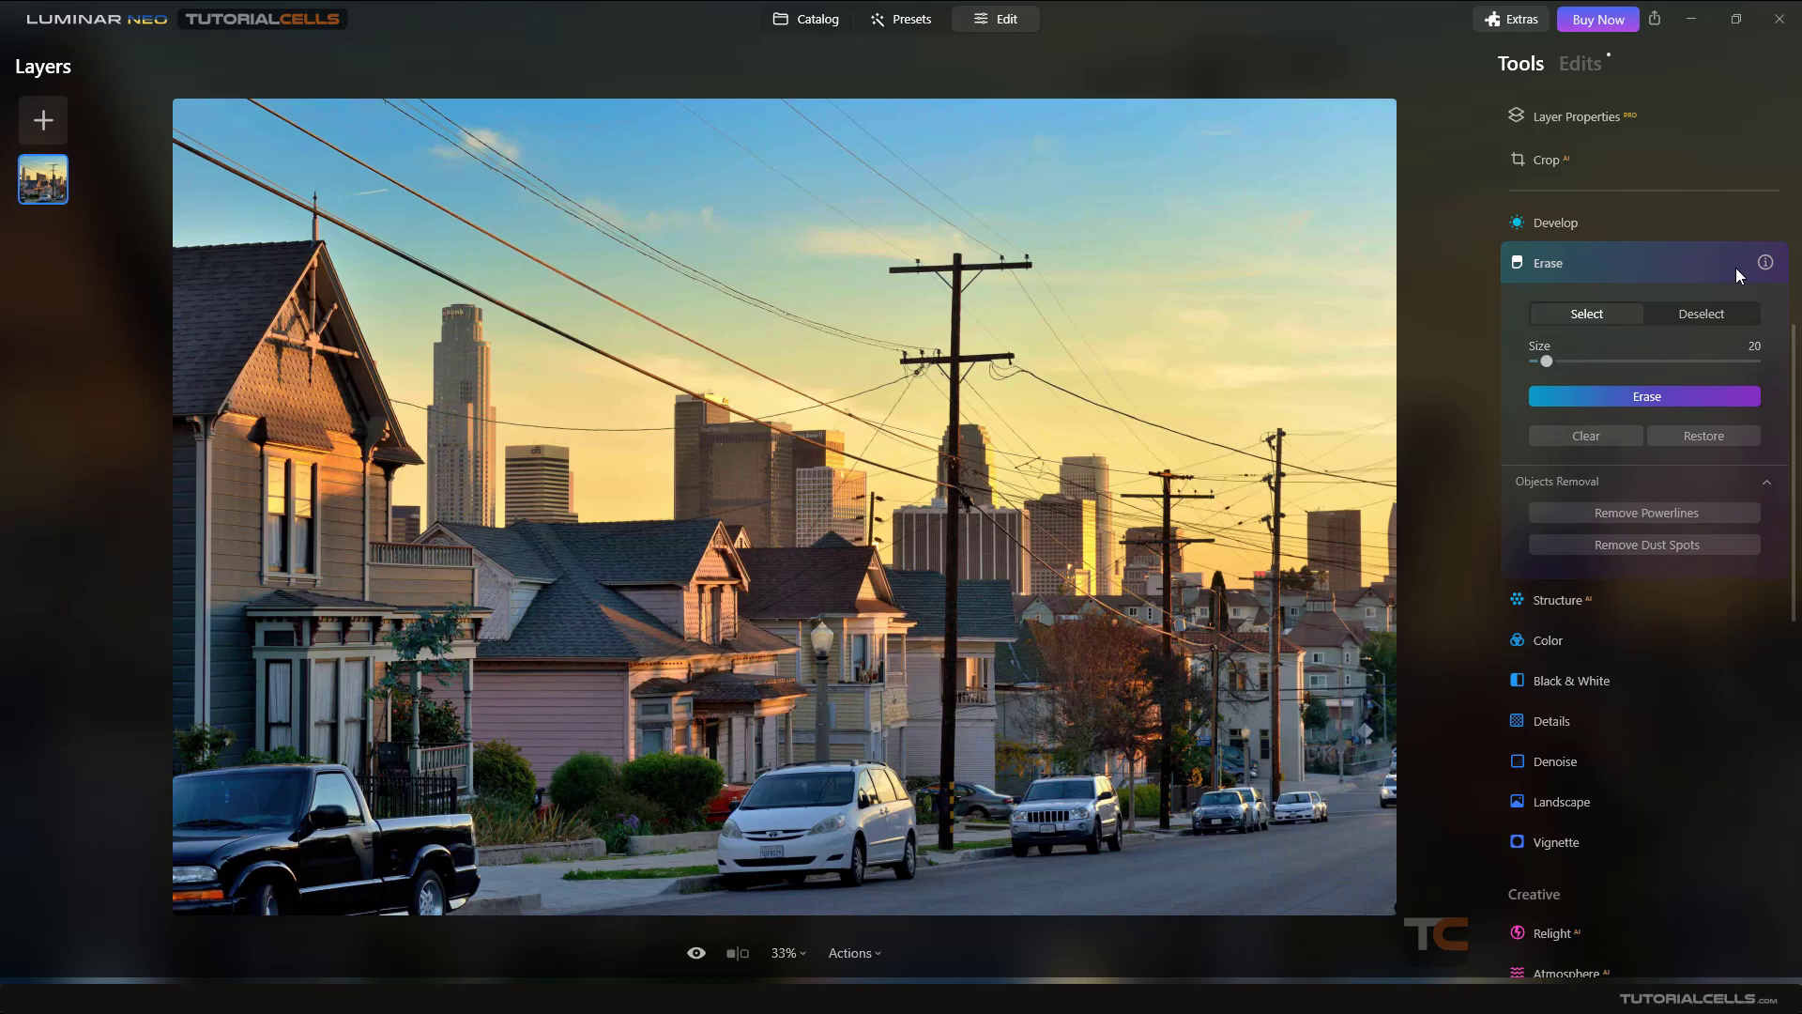
- Open the sunset photo ddddd.jpg in Edit and remove its dust spots with the Erase tool
{"action": "left_click", "coordinate": [813, 21]}
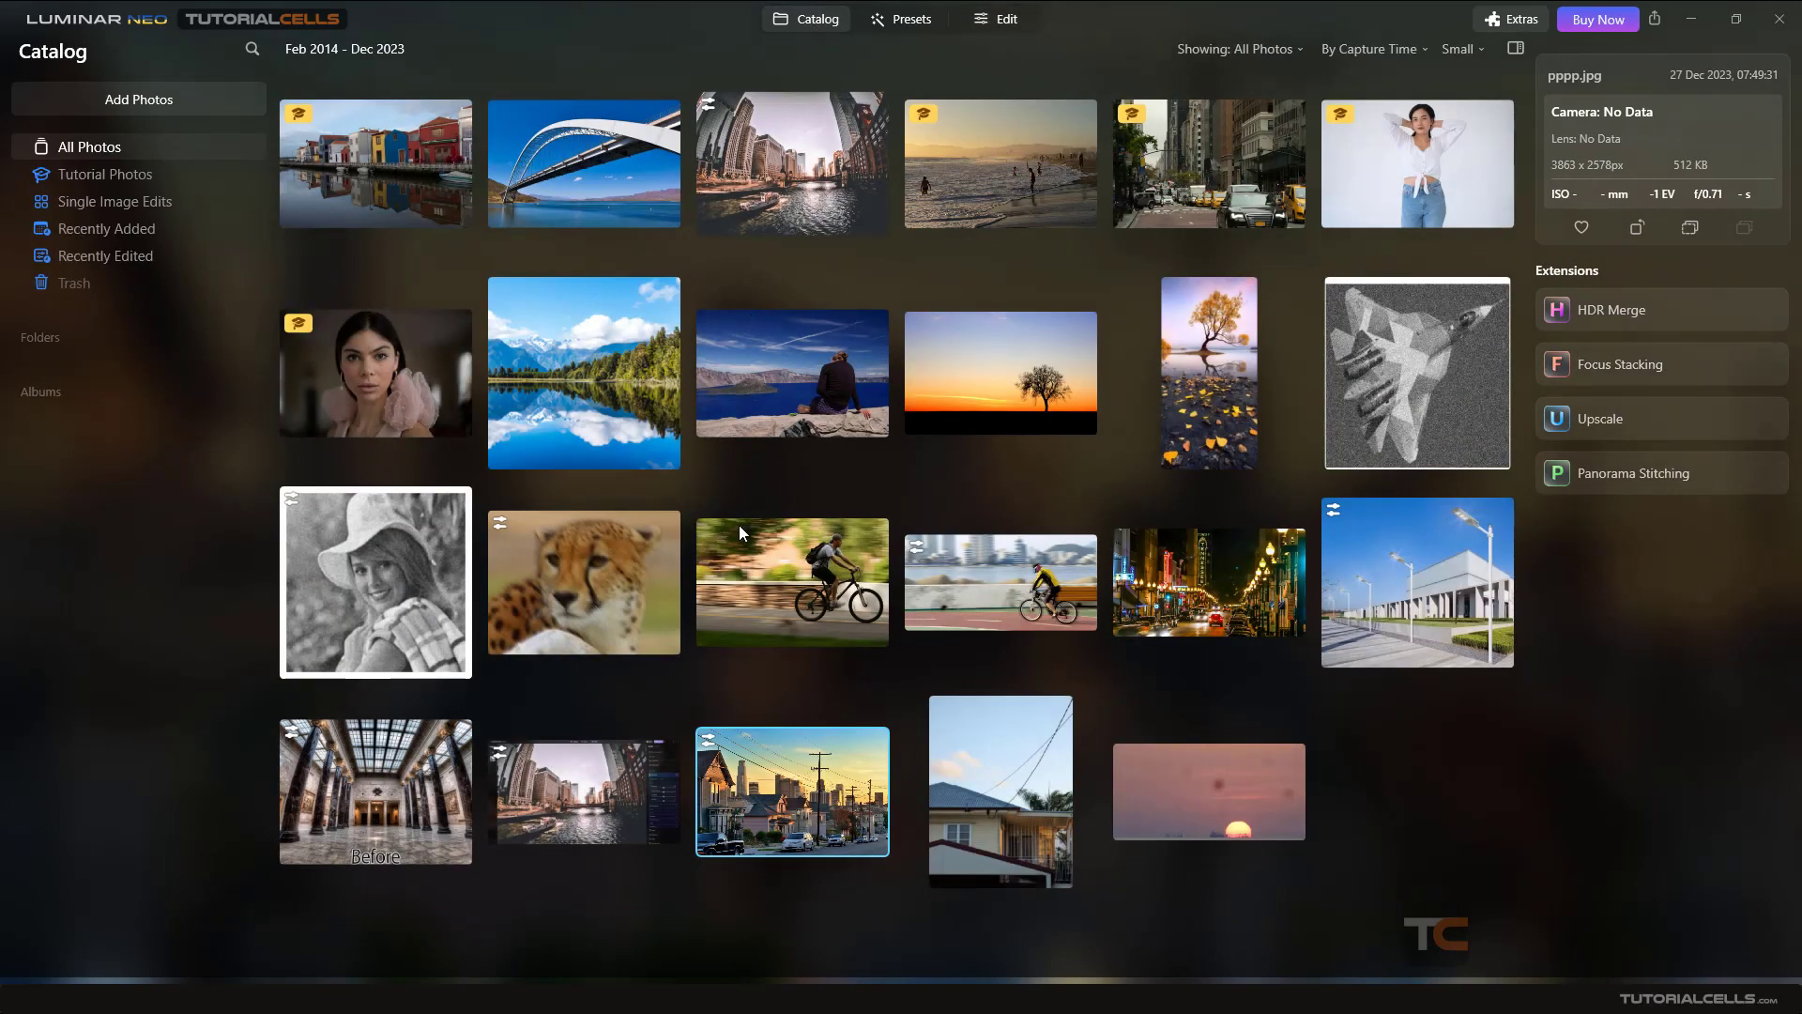
{"action": "double_click", "coordinate": [1145, 761]}
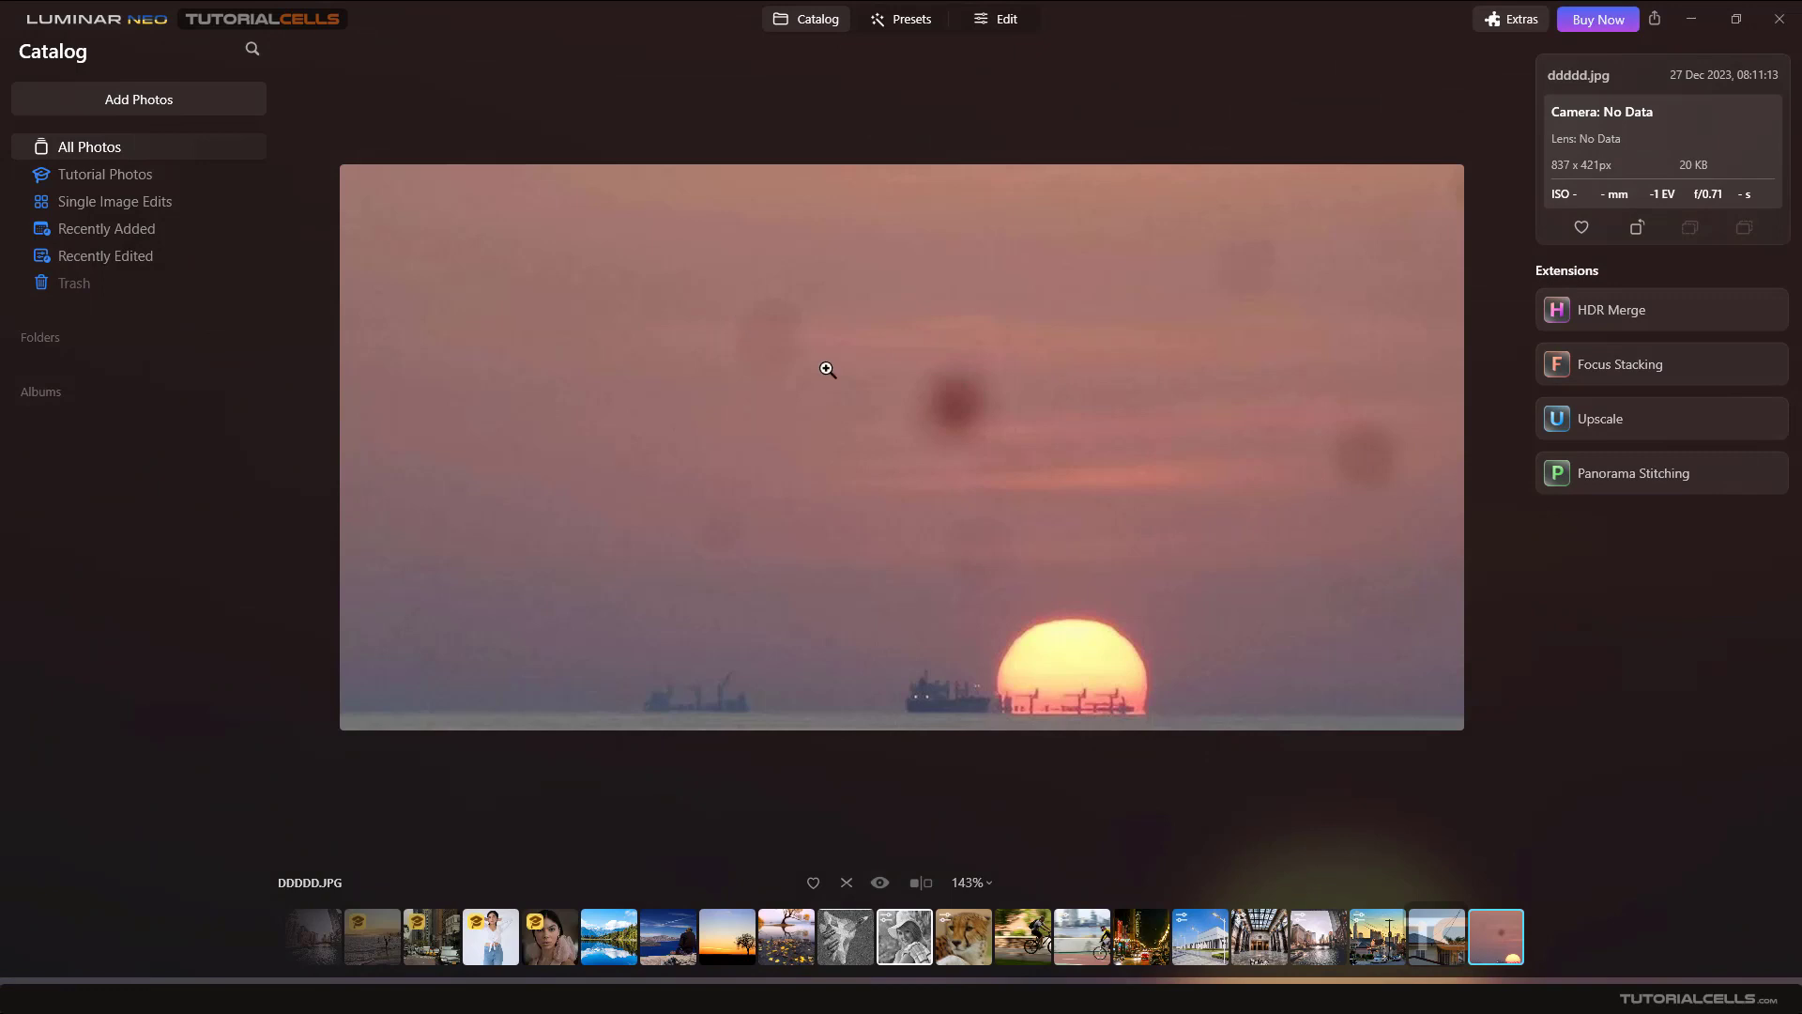
{"action": "left_click", "coordinate": [1000, 23]}
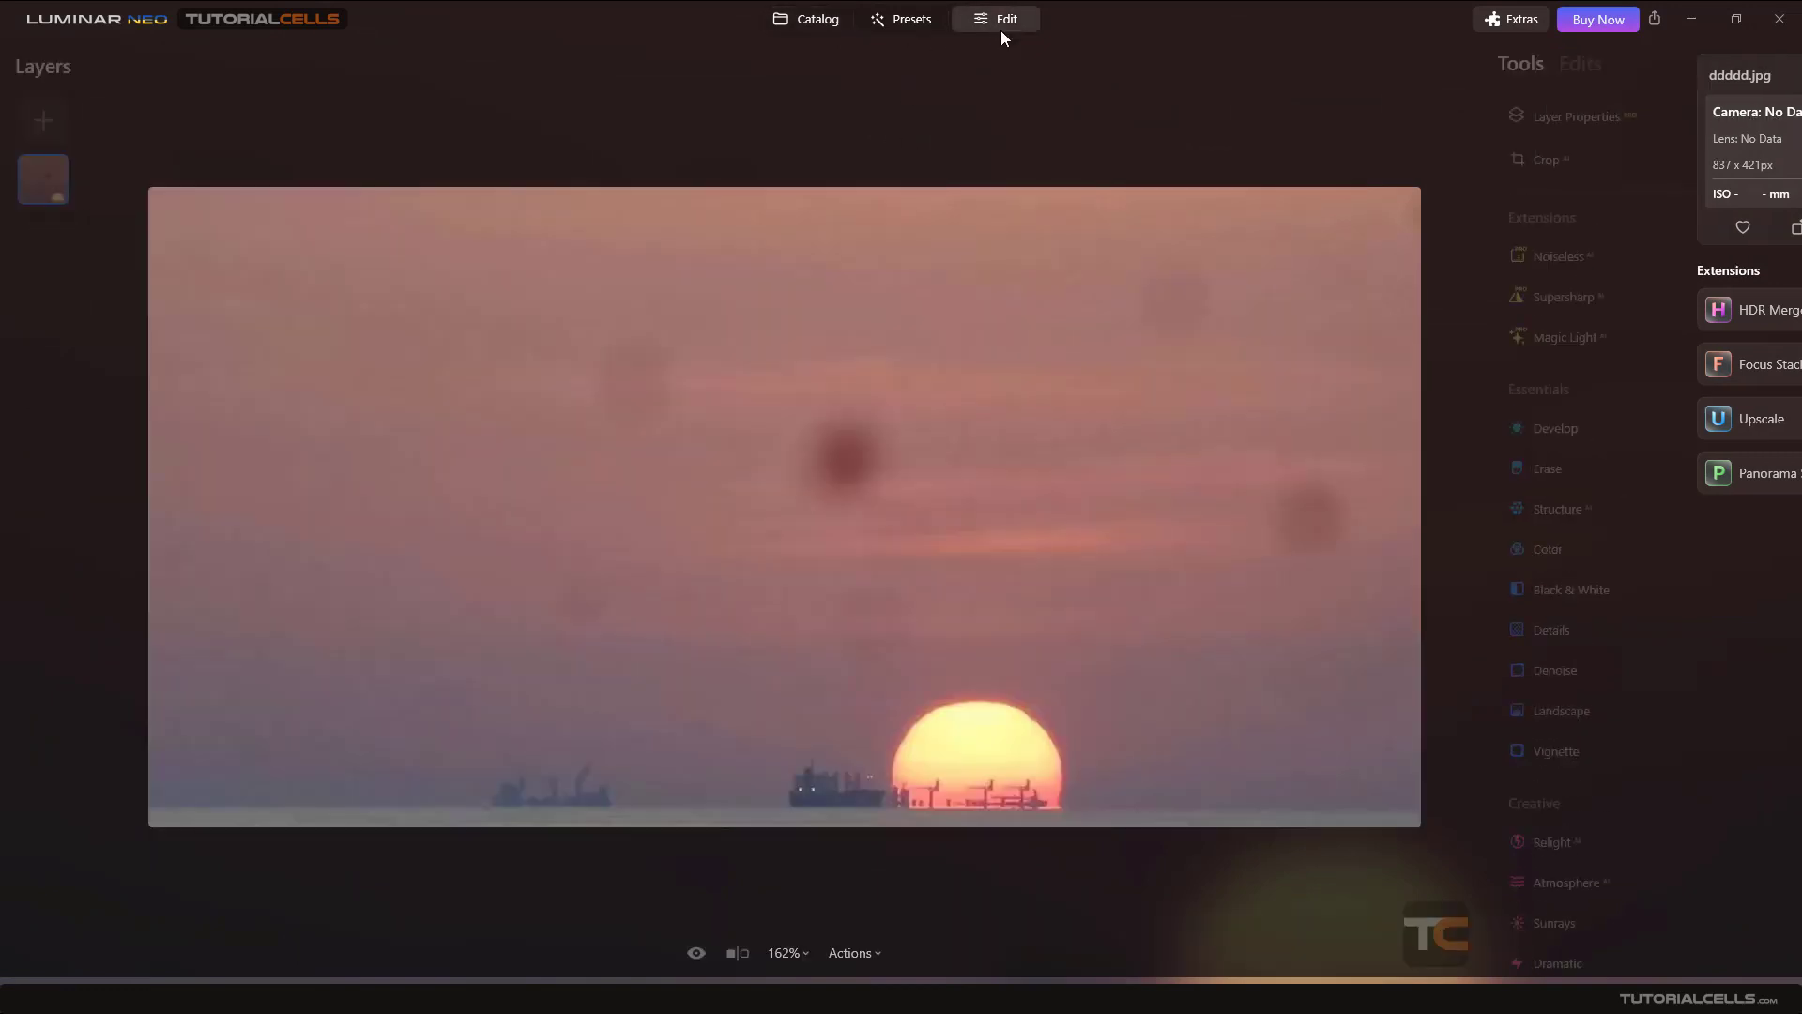
{"action": "left_click", "coordinate": [1545, 601]}
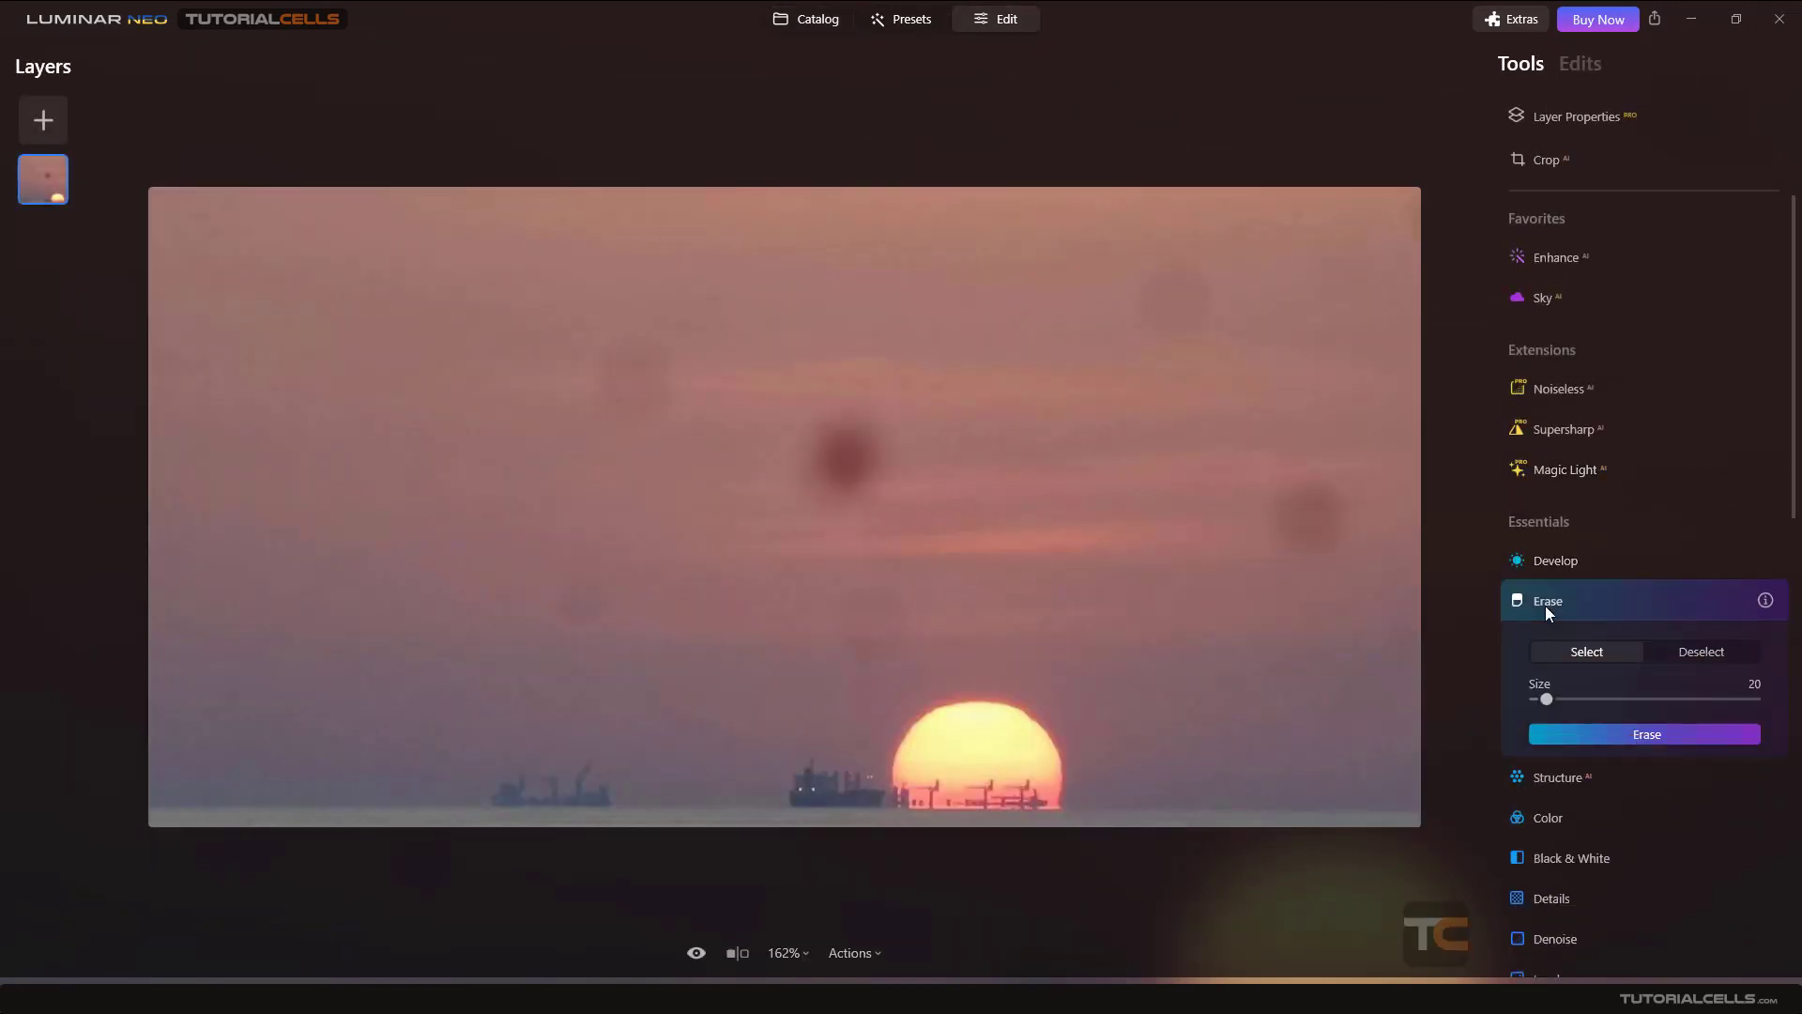
{"action": "left_click", "coordinate": [1612, 546]}
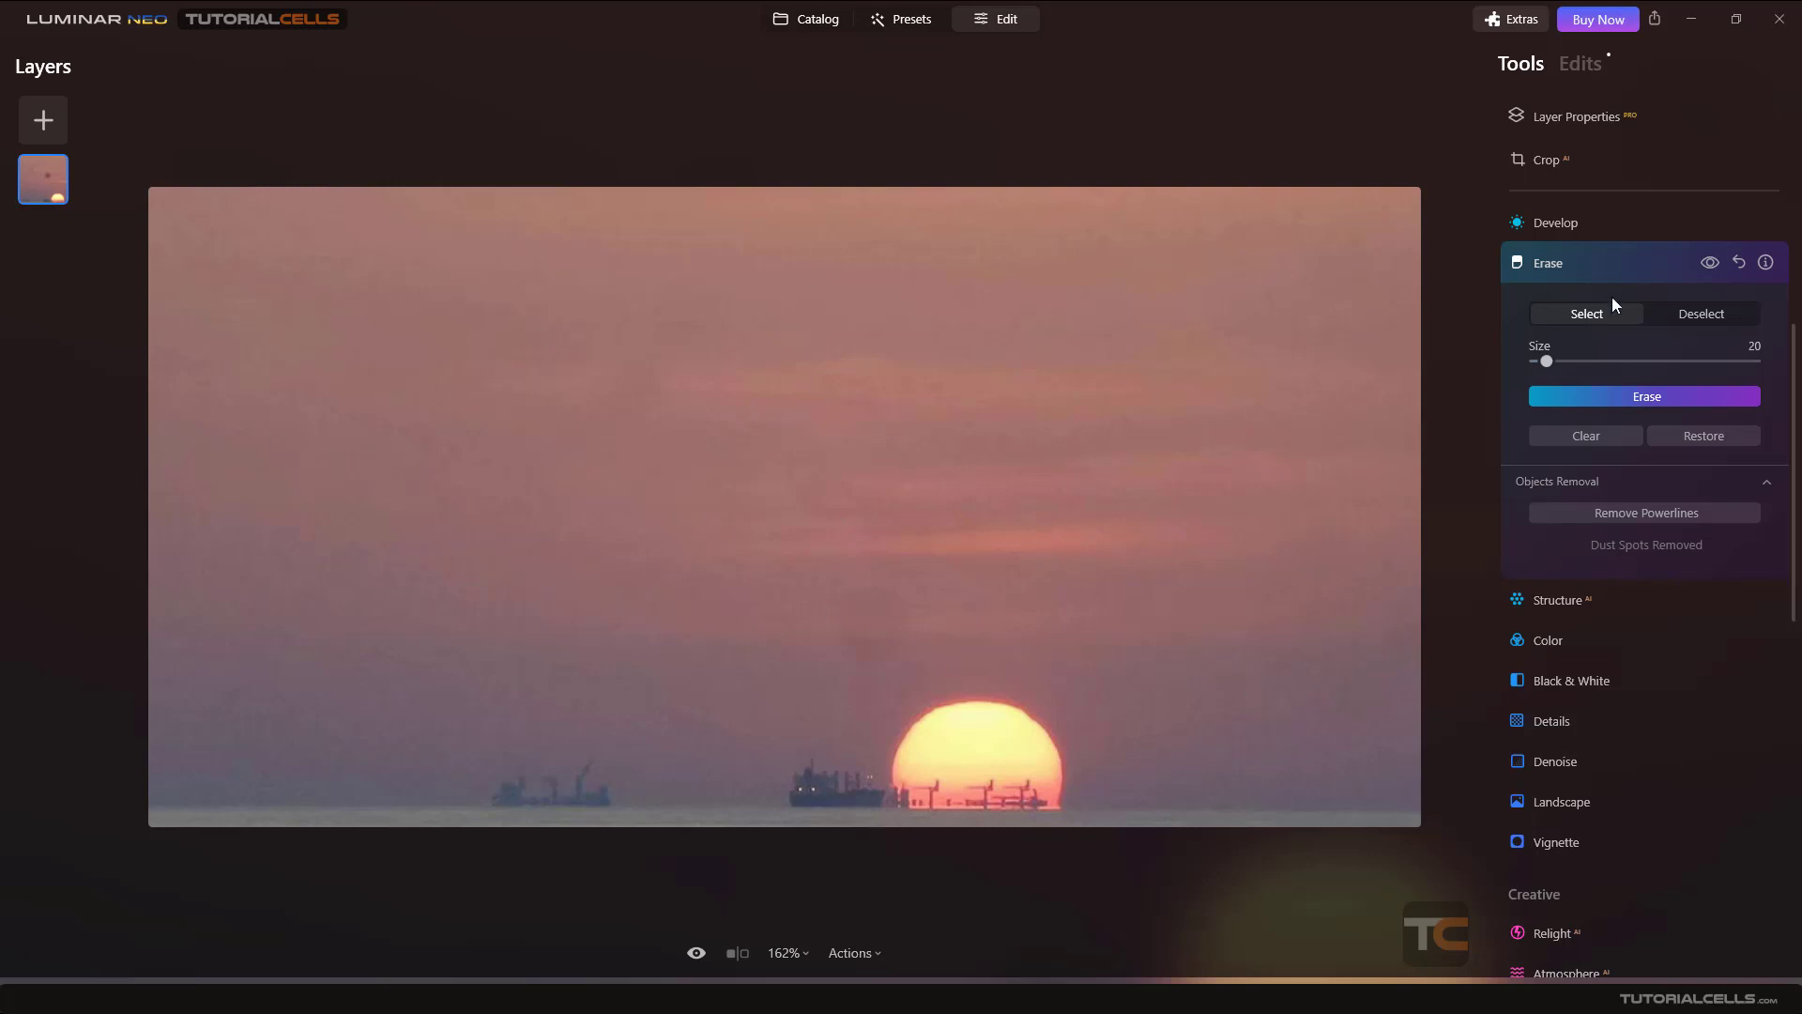
- Toggle the Erase effect's visibility to compare the dust-spot removal before and after
{"action": "left_click", "coordinate": [1706, 261]}
{"action": "left_click", "coordinate": [1706, 262]}
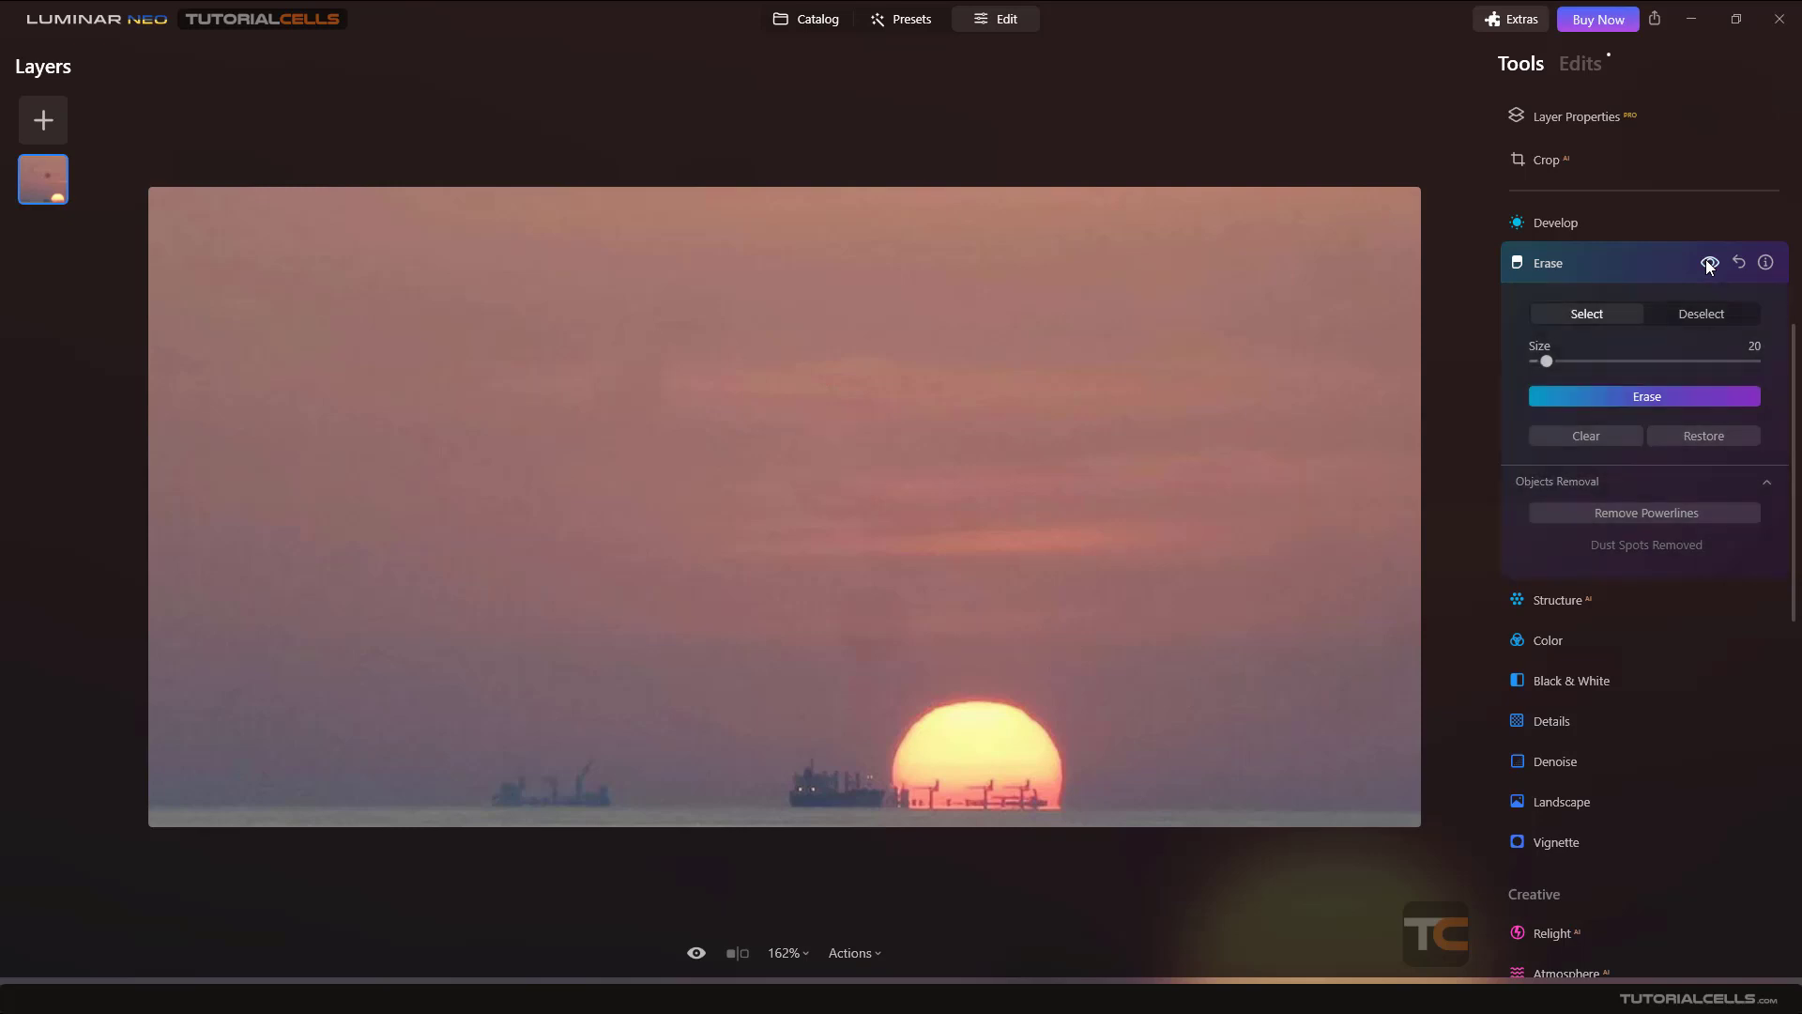